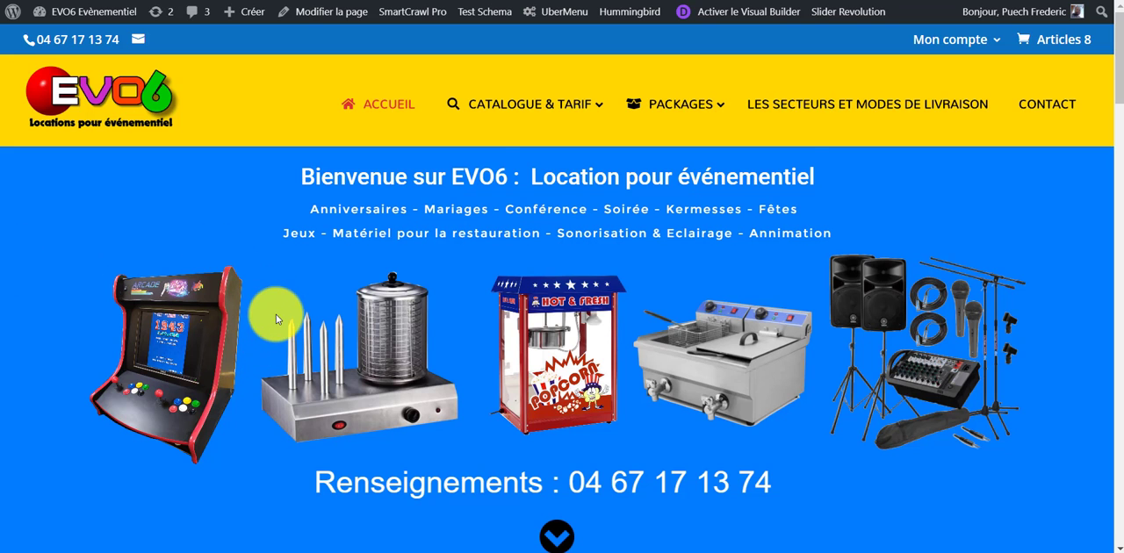
- Examine the site's home page, its header navigation and the Mon compte submenu
{"action": "scroll", "coordinate": [333, 386], "scroll_direction": "down", "scroll_amount": 3}
{"action": "scroll", "coordinate": [384, 399], "scroll_direction": "up", "scroll_amount": 2}
{"action": "scroll", "coordinate": [384, 399], "scroll_direction": "up", "scroll_amount": 1}
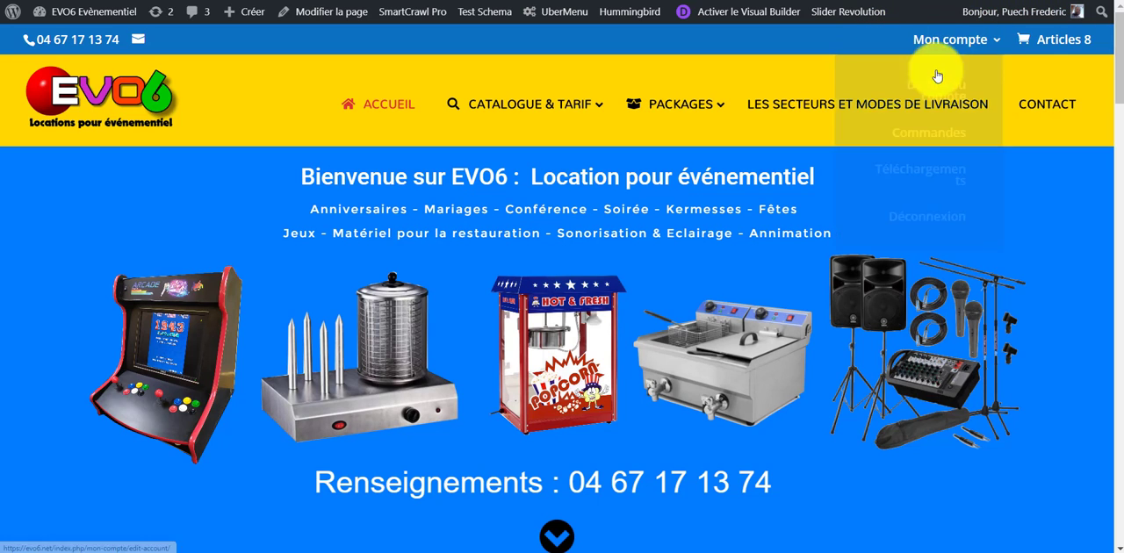
{"action": "mouse_move", "coordinate": [948, 39]}
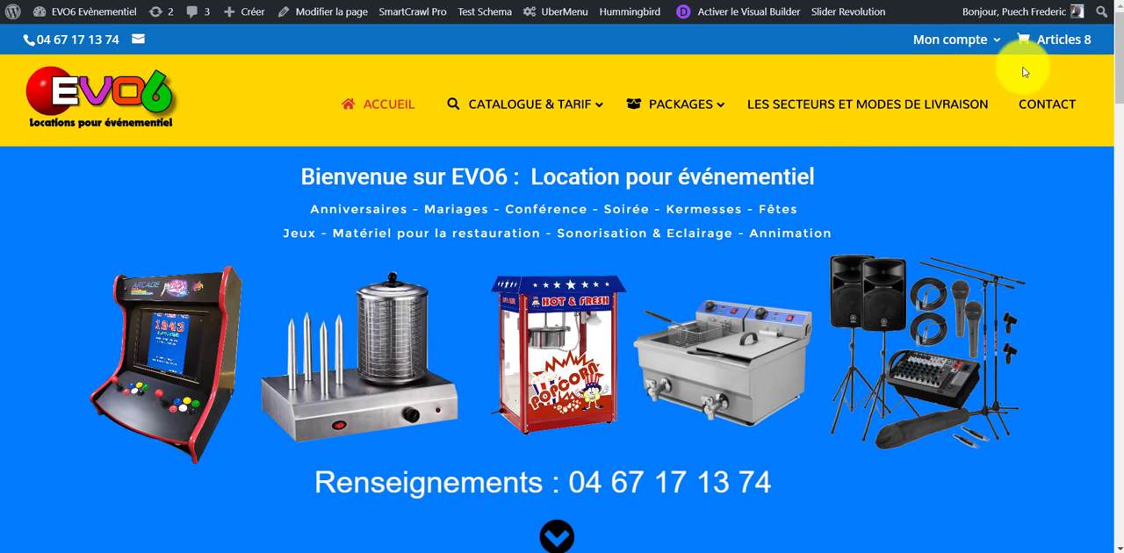
{"action": "mouse_move", "coordinate": [987, 39]}
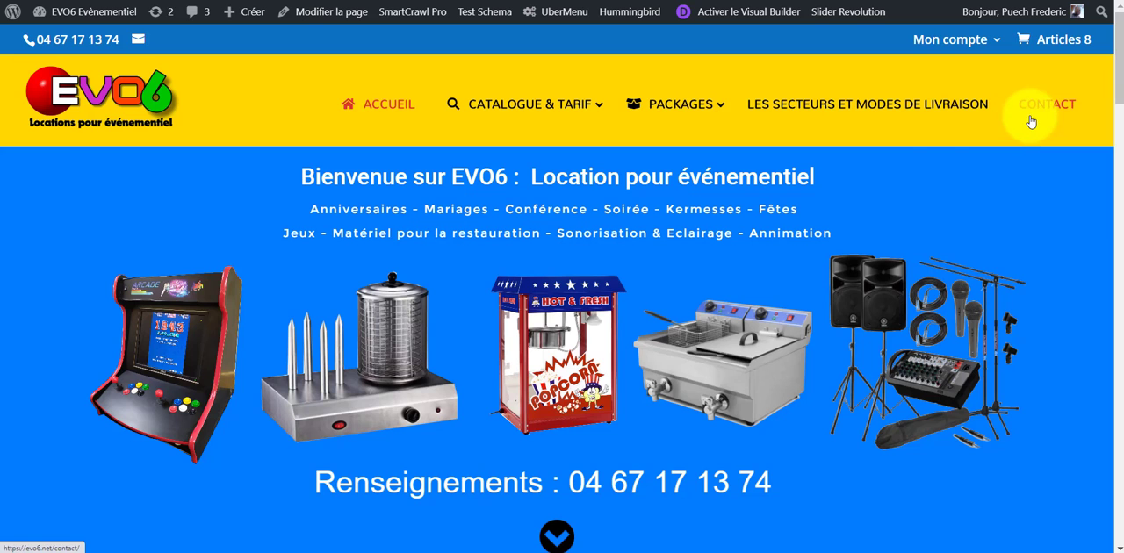
{"action": "scroll", "coordinate": [1009, 264], "scroll_direction": "down", "scroll_amount": 1}
{"action": "scroll", "coordinate": [1018, 307], "scroll_direction": "up", "scroll_amount": 1}
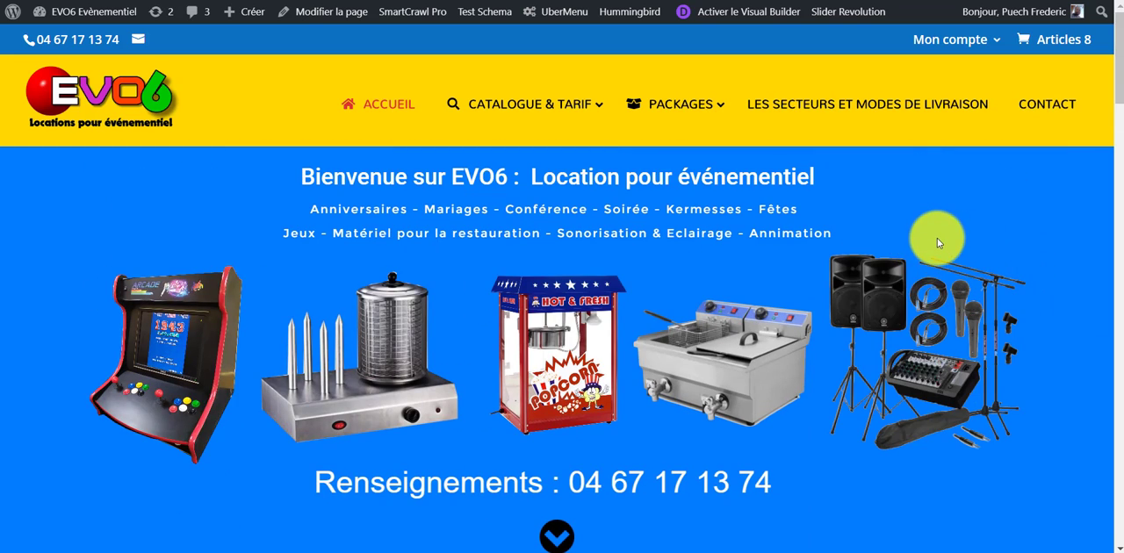
{"action": "scroll", "coordinate": [808, 273], "scroll_direction": "down", "scroll_amount": 2}
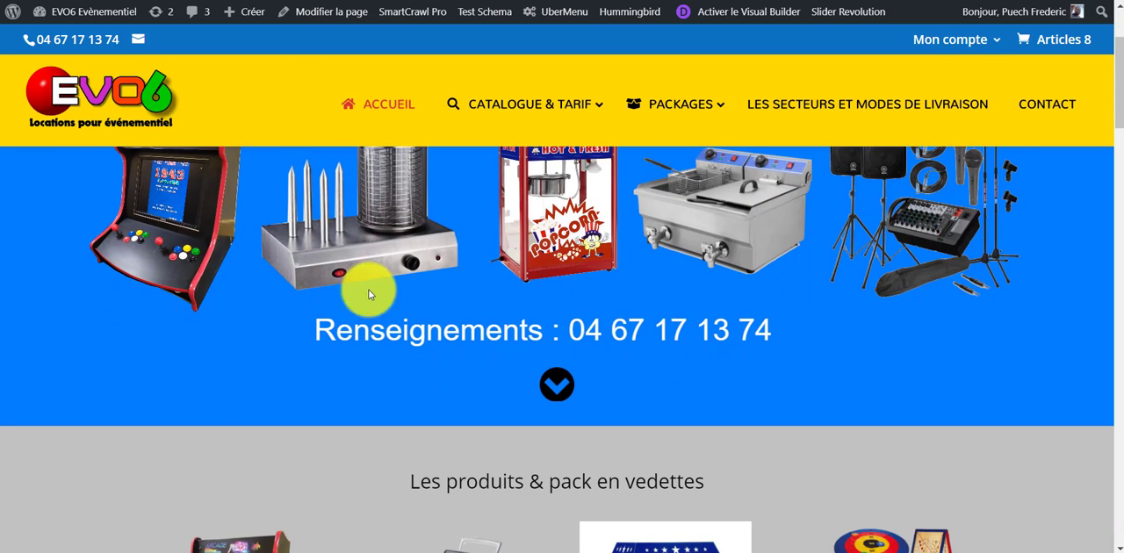
{"action": "scroll", "coordinate": [184, 255], "scroll_direction": "up", "scroll_amount": 2}
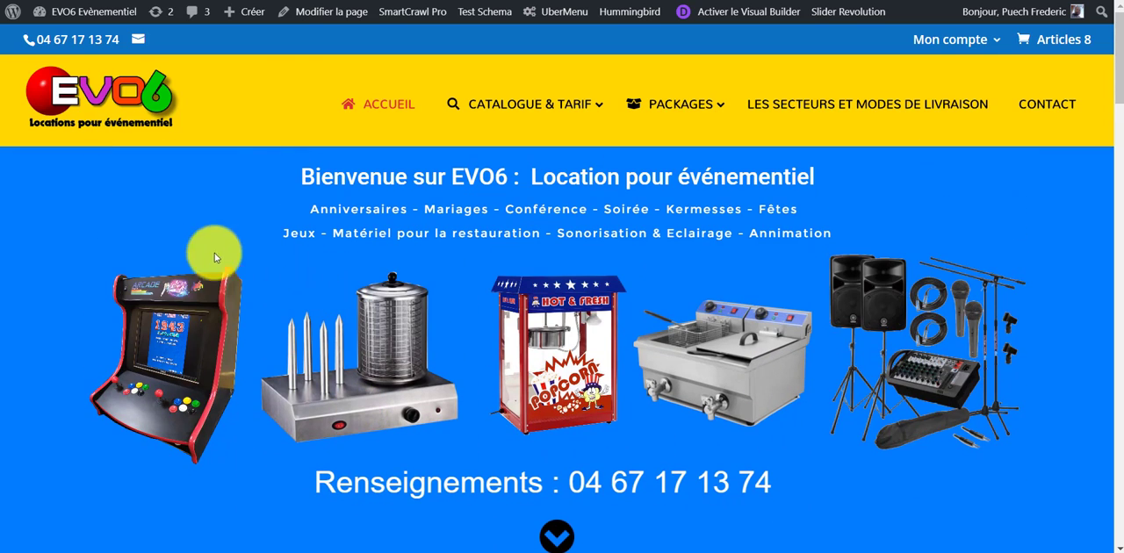
- Open the site's menu editor and load Menu top (Menu secondaire) for editing
{"action": "mouse_move", "coordinate": [114, 7]}
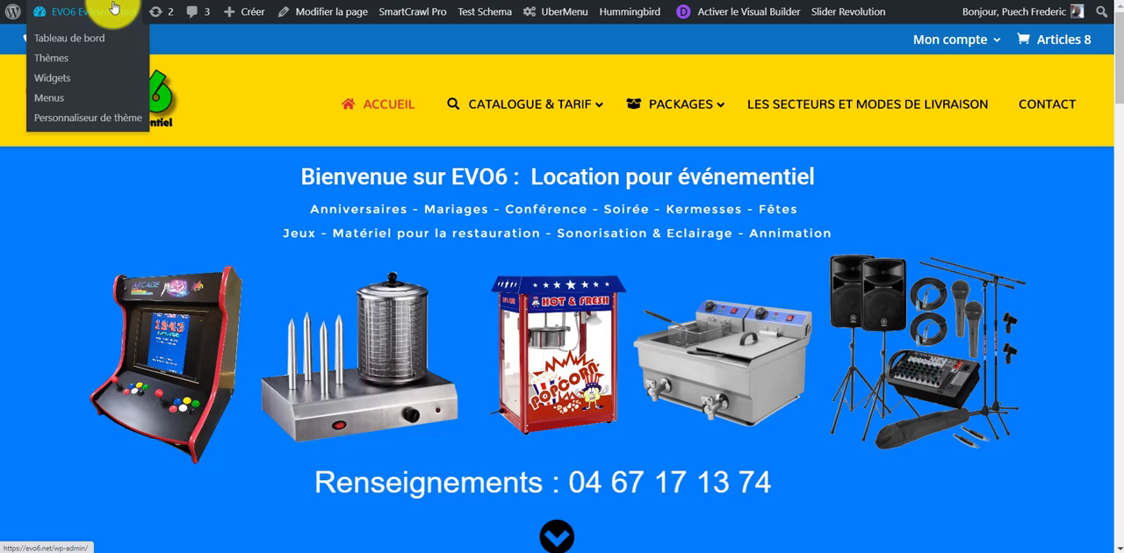
{"action": "left_click", "coordinate": [43, 101]}
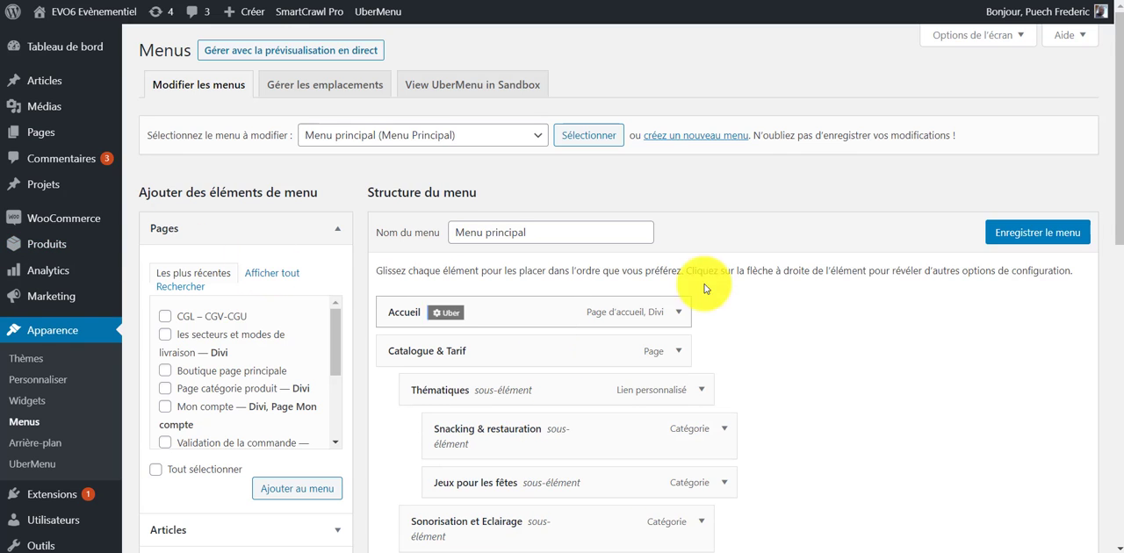
{"action": "scroll", "coordinate": [834, 316], "scroll_direction": "down", "scroll_amount": 1}
{"action": "scroll", "coordinate": [746, 246], "scroll_direction": "up", "scroll_amount": 1}
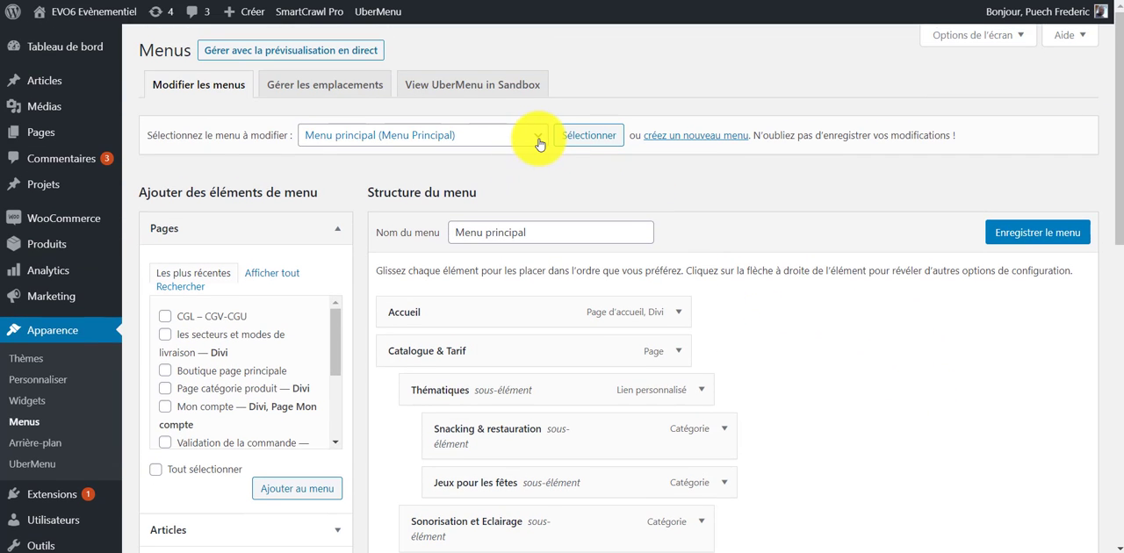
{"action": "left_click", "coordinate": [539, 140]}
{"action": "left_click", "coordinate": [413, 181]}
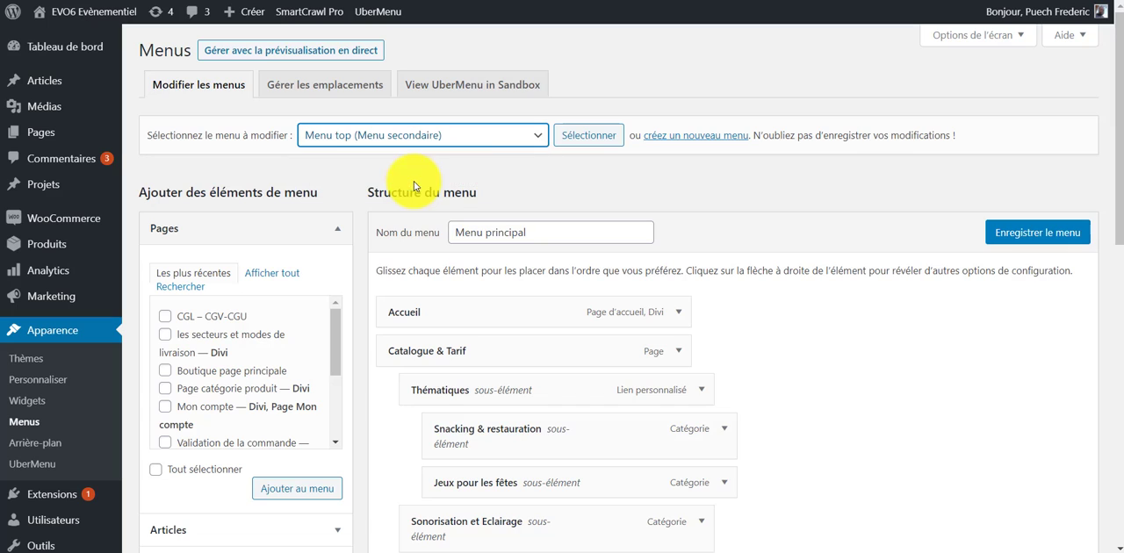
{"action": "left_click", "coordinate": [588, 136]}
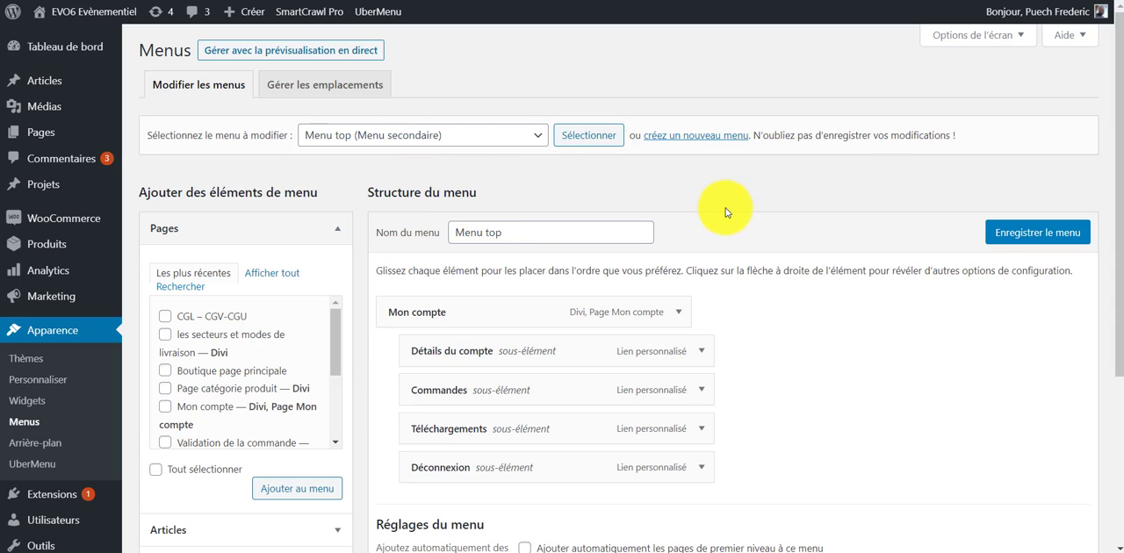
- Expand the Mon compte menu item and enable the Classes CSS advanced property for menu items
{"action": "scroll", "coordinate": [755, 237], "scroll_direction": "down", "scroll_amount": 3}
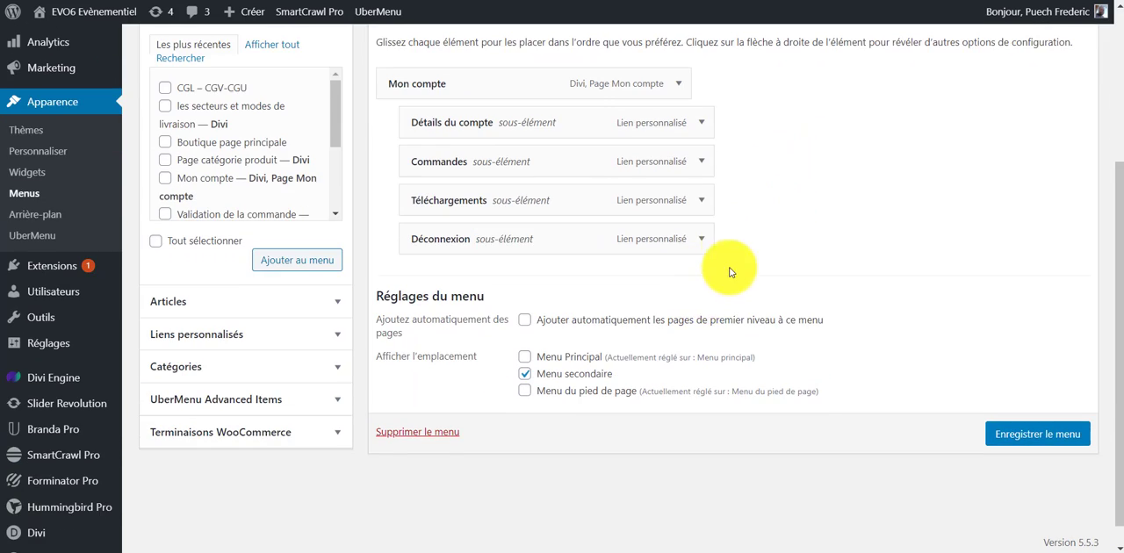
{"action": "scroll", "coordinate": [735, 269], "scroll_direction": "up", "scroll_amount": 2}
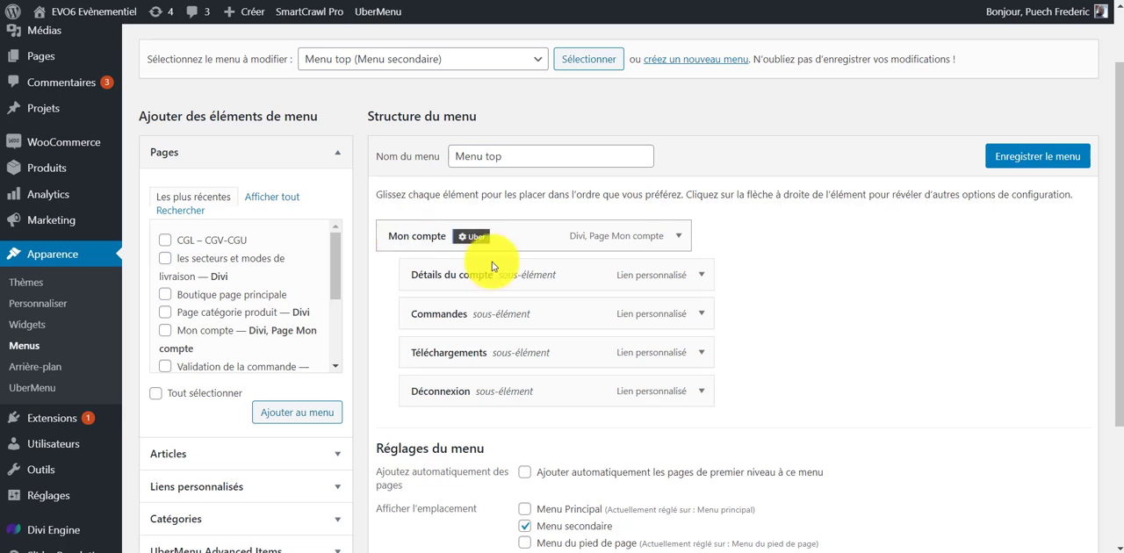
{"action": "left_click", "coordinate": [683, 238]}
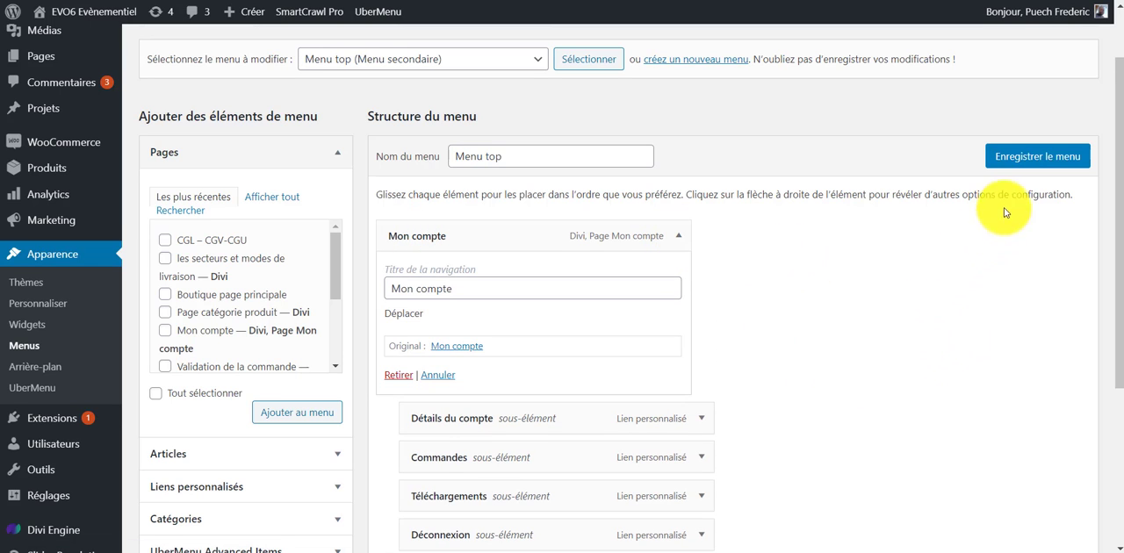
{"action": "scroll", "coordinate": [1005, 212], "scroll_direction": "up", "scroll_amount": 2}
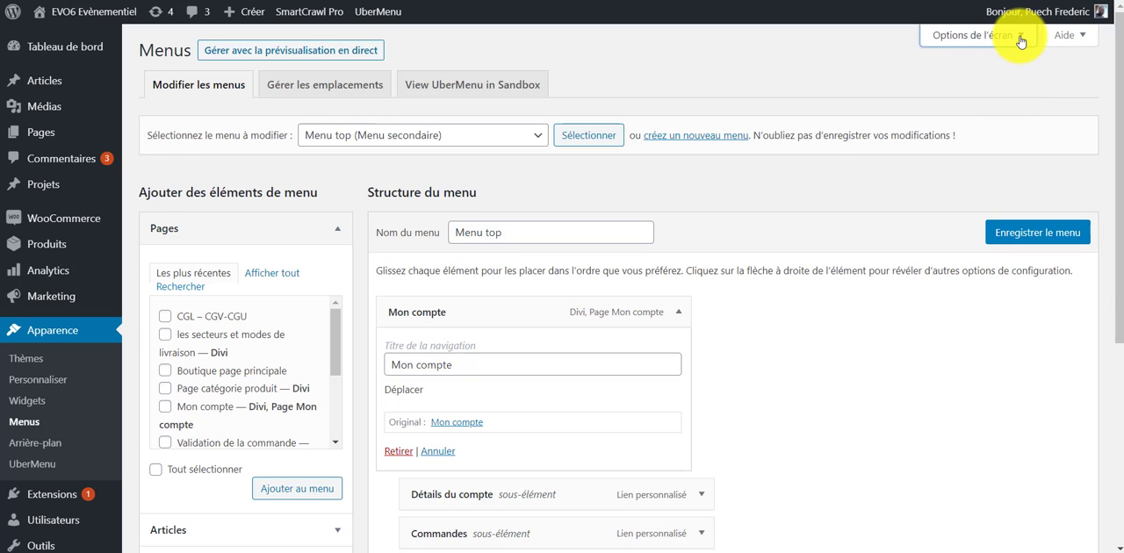
{"action": "left_click", "coordinate": [1020, 37]}
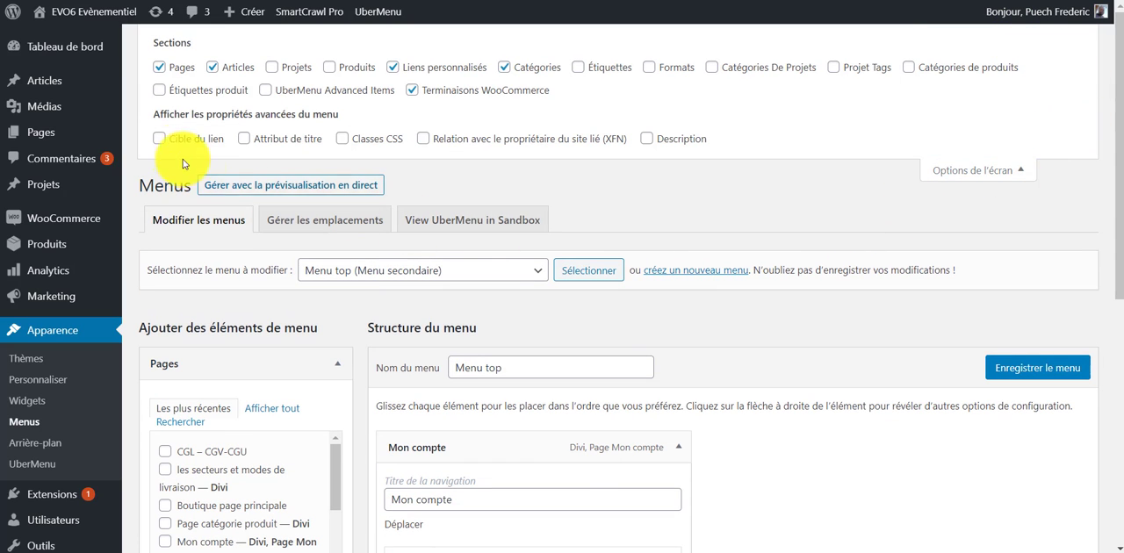
{"action": "left_click", "coordinate": [342, 139]}
{"action": "scroll", "coordinate": [728, 222], "scroll_direction": "down", "scroll_amount": 4}
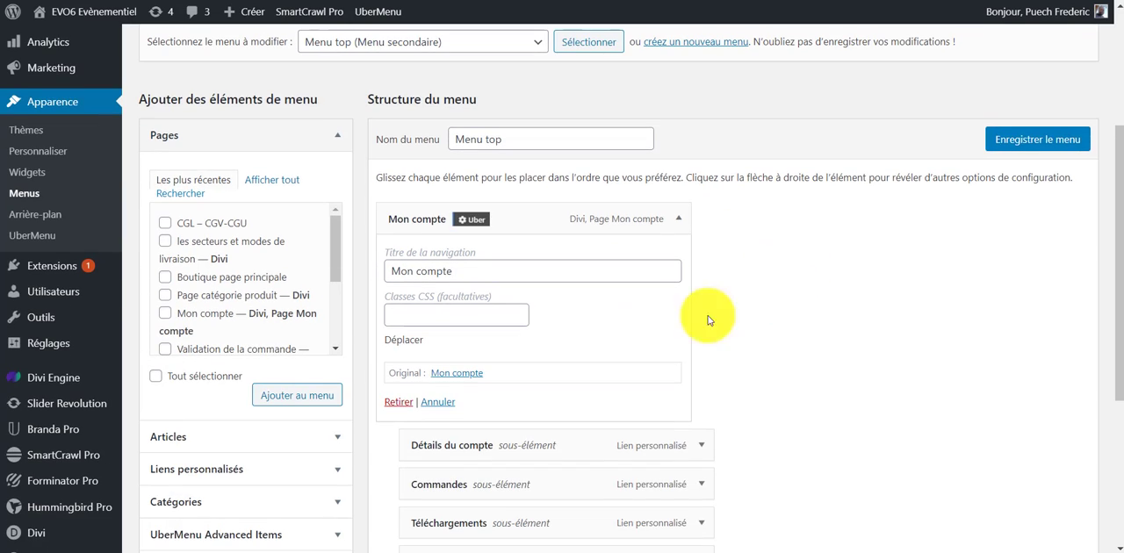
{"action": "scroll", "coordinate": [404, 167], "scroll_direction": "up", "scroll_amount": 3}
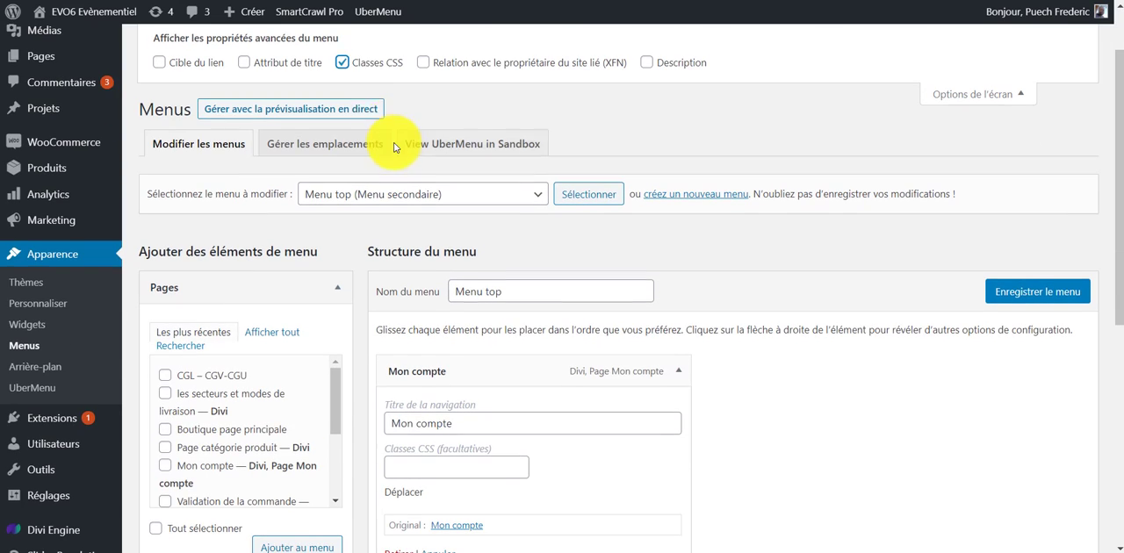
{"action": "left_click", "coordinate": [343, 62]}
{"action": "left_click", "coordinate": [342, 63]}
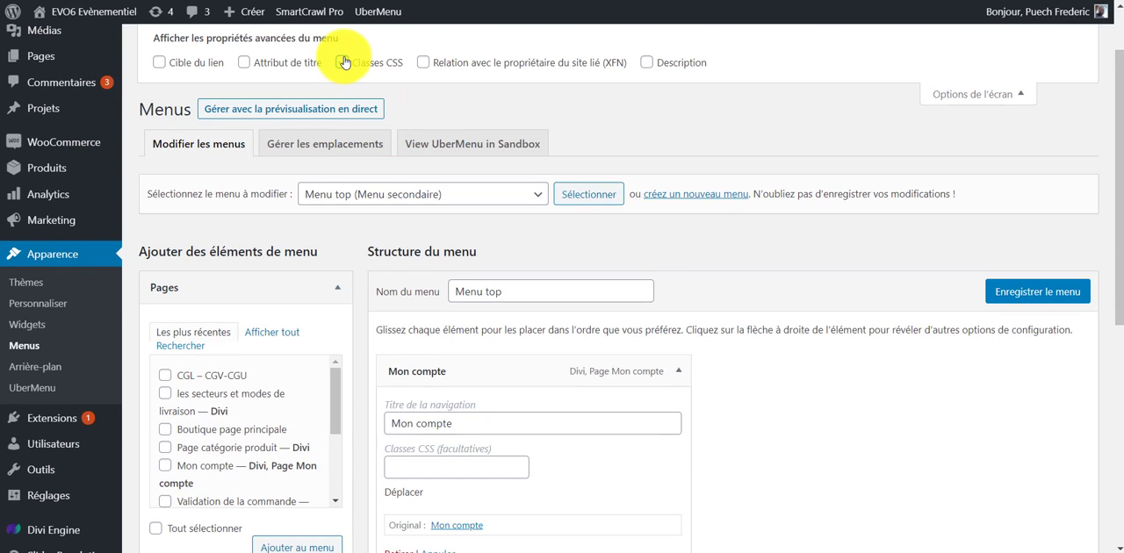
{"action": "left_click", "coordinate": [342, 62]}
{"action": "left_click", "coordinate": [342, 63]}
- Give the Mon compte item the CSS class wb2css, save the menu and check the class in the reopened item
{"action": "scroll", "coordinate": [567, 357], "scroll_direction": "down", "scroll_amount": 2}
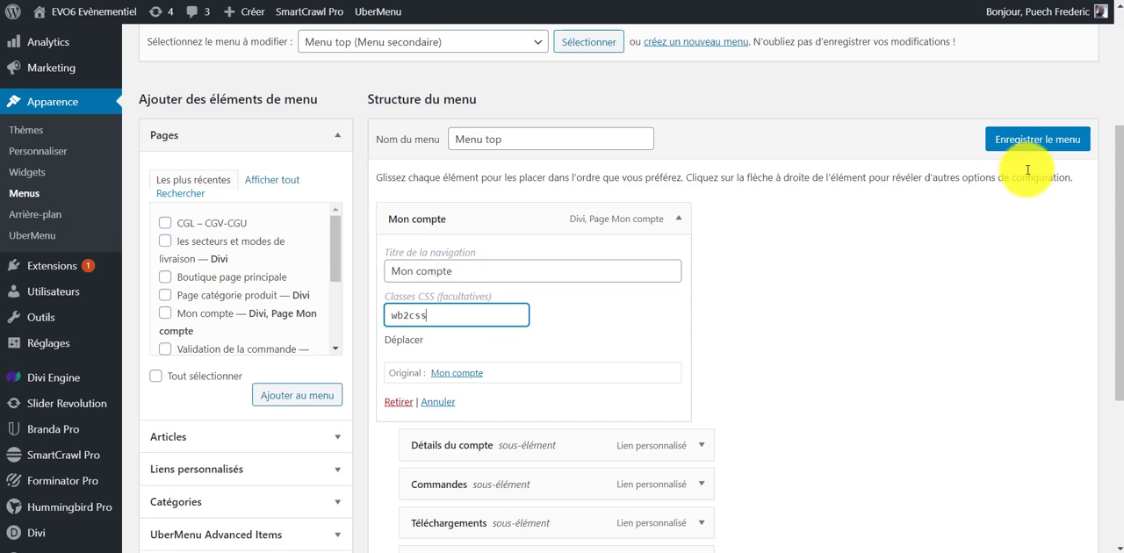
{"action": "left_click", "coordinate": [1039, 139]}
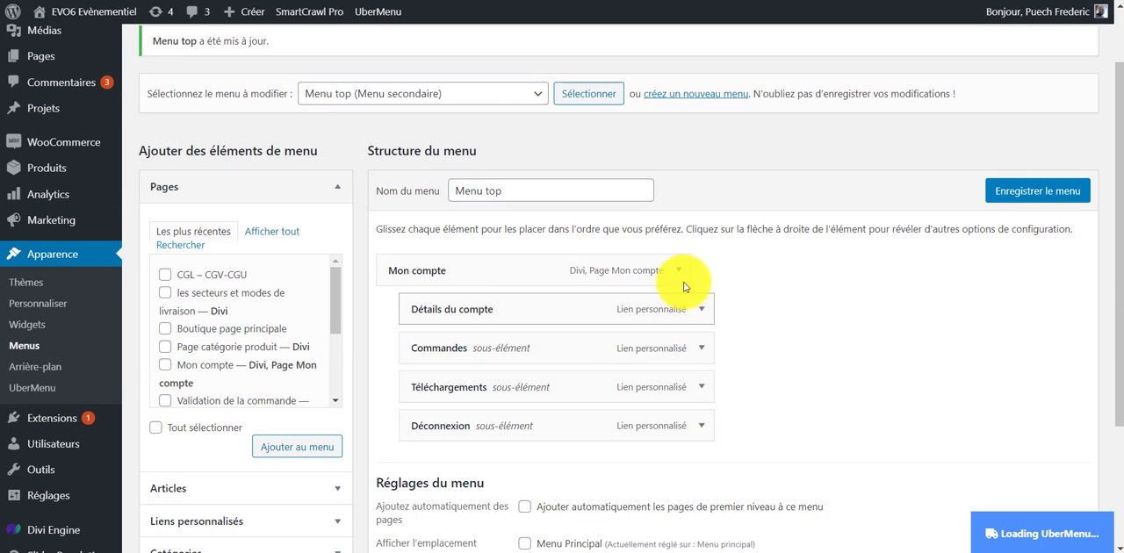
{"action": "left_click", "coordinate": [678, 280]}
{"action": "double_click", "coordinate": [418, 378]}
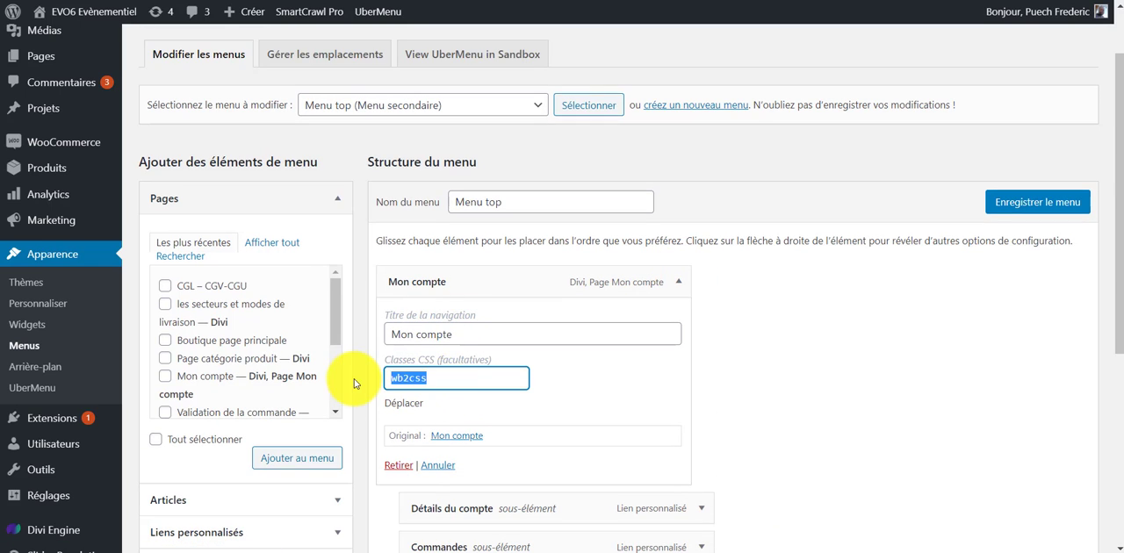
{"action": "left_click", "coordinate": [776, 380]}
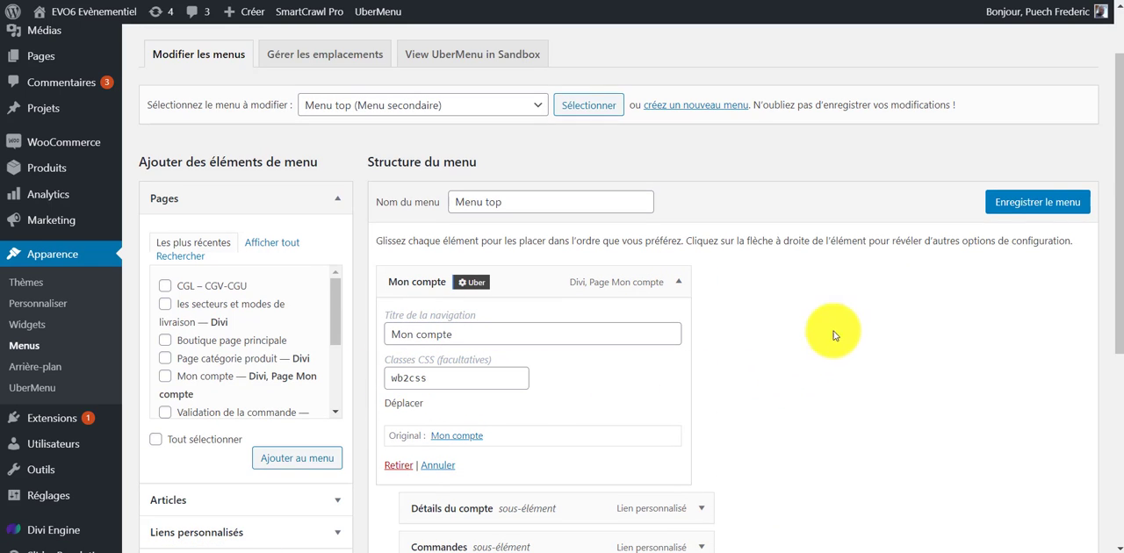
- Open the Divi theme options and go to the Personnaliser CSS editor
{"action": "scroll", "coordinate": [243, 281], "scroll_direction": "down", "scroll_amount": 4}
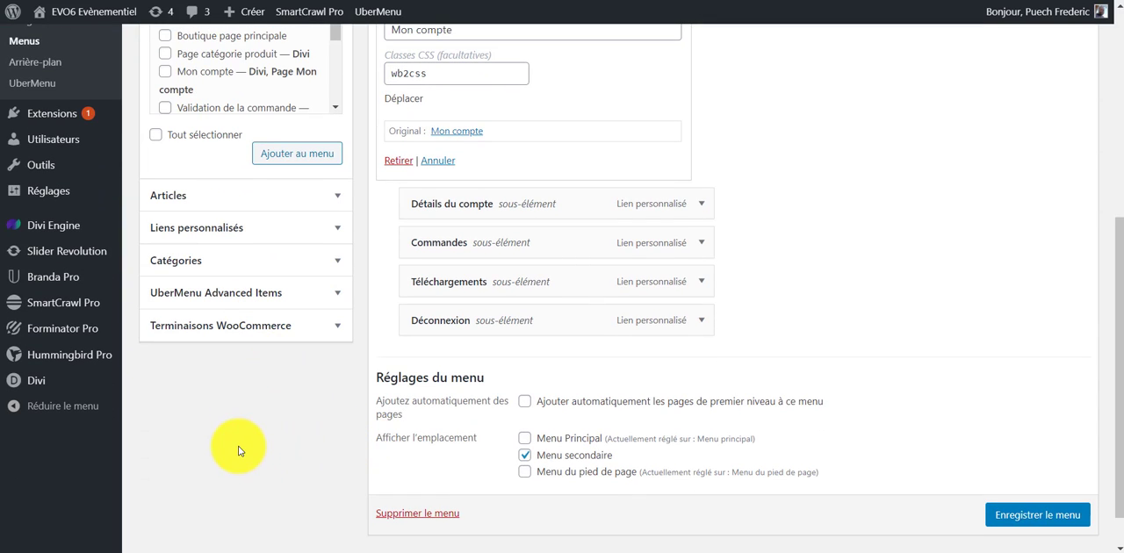
{"action": "mouse_move", "coordinate": [53, 383]}
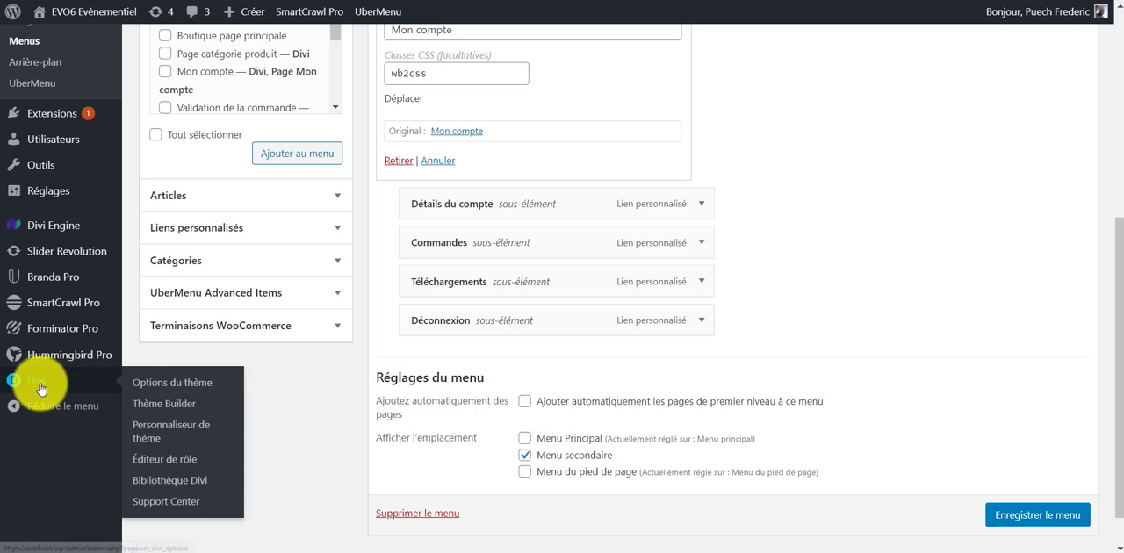
{"action": "left_click", "coordinate": [186, 385]}
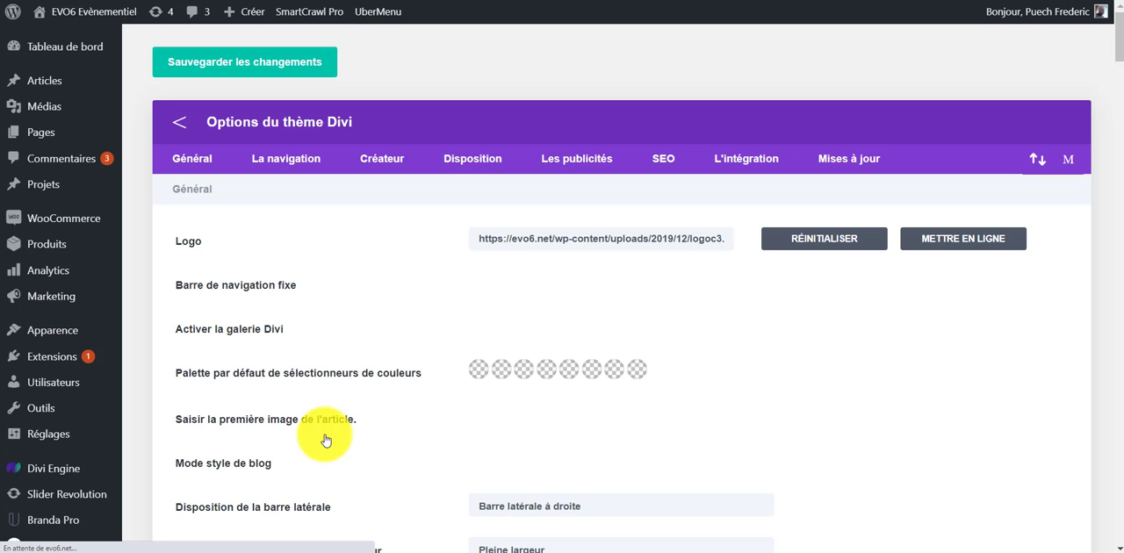
{"action": "scroll", "coordinate": [728, 389], "scroll_direction": "down", "scroll_amount": 8}
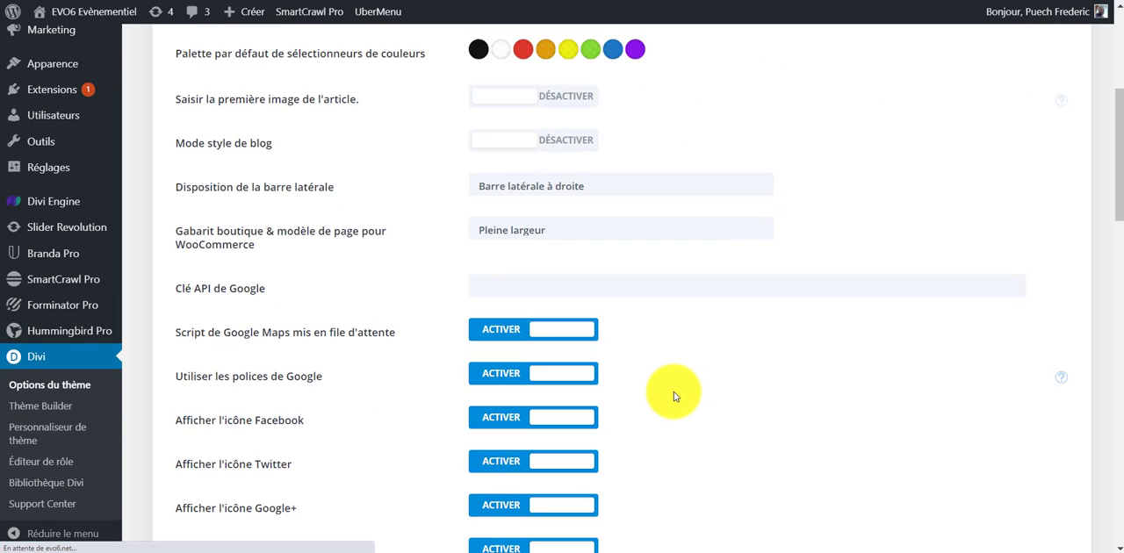
{"action": "scroll", "coordinate": [673, 397], "scroll_direction": "down", "scroll_amount": 10}
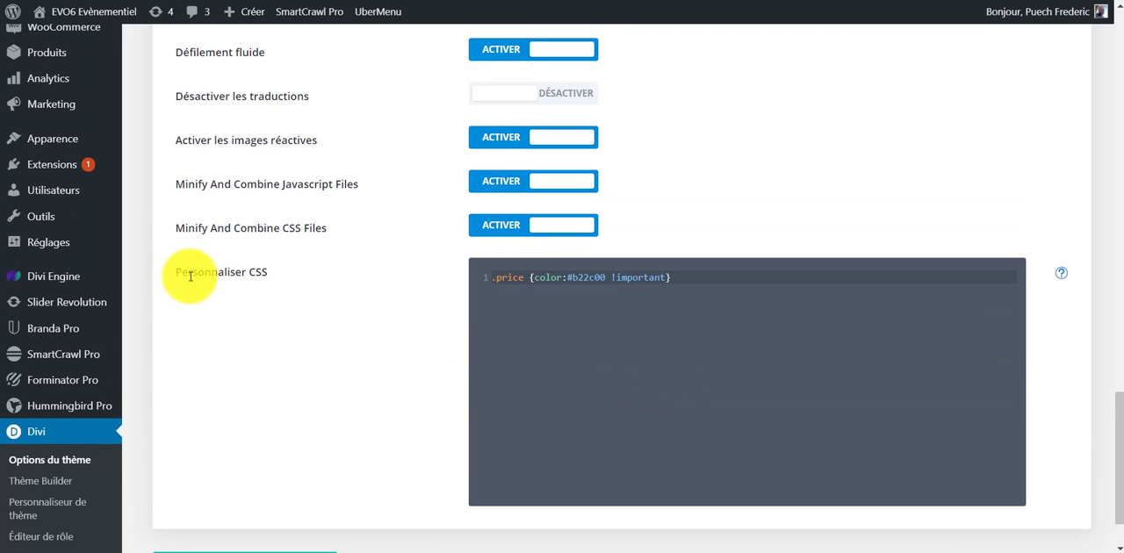
{"action": "left_click_drag", "start_coordinate": [190, 276], "coordinate": [326, 264]}
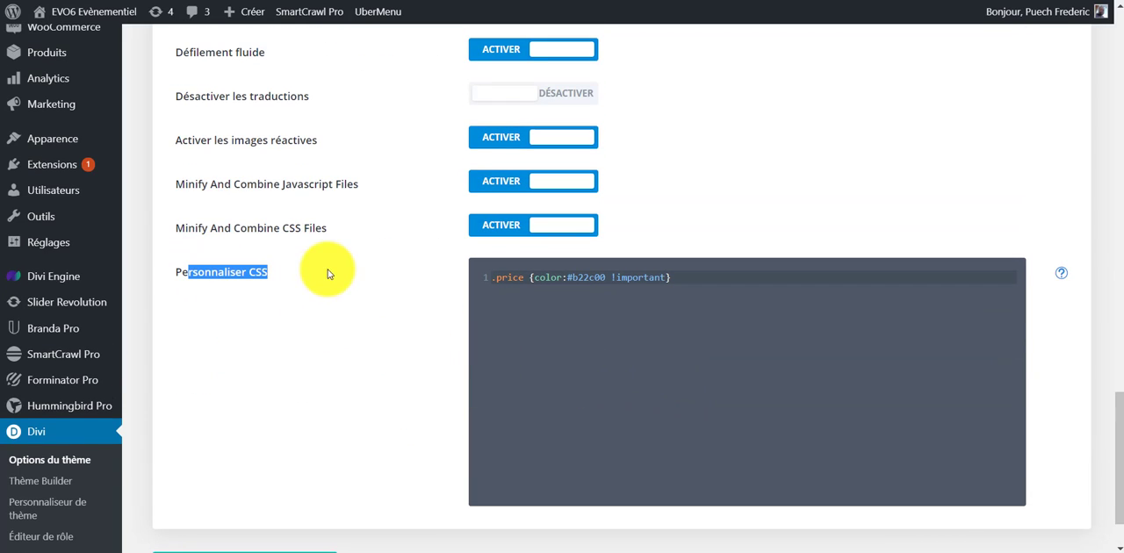
- Insert blank lines below the .price rule in the custom CSS and enter the selector .wb2css on line 3
{"action": "left_click", "coordinate": [630, 340]}
{"action": "key", "text": "Return"}
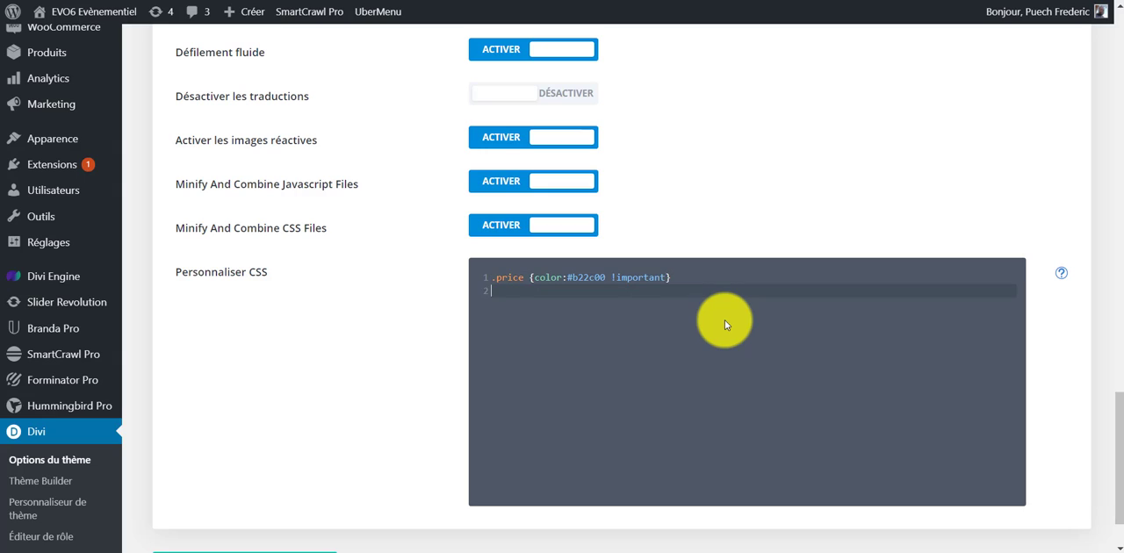
{"action": "key", "text": "Return"}
{"action": "key", "text": "Return"}
{"action": "key", "text": "Up"}
{"action": "key", "text": "Up"}
{"action": "key", "text": "Return"}
{"action": "key", "text": "Return"}
{"action": "key", "text": "Return"}
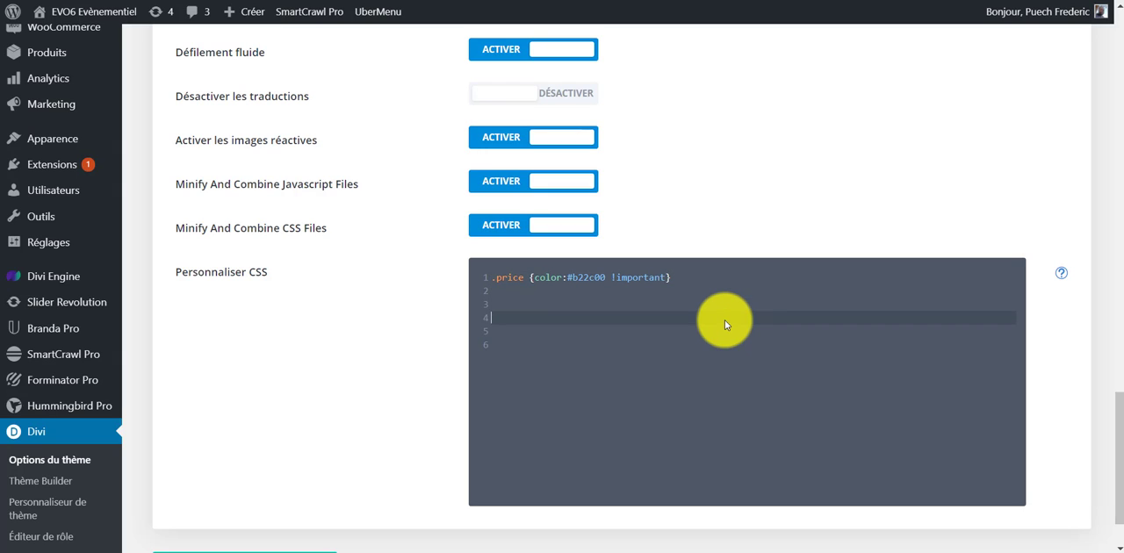
{"action": "key", "text": "Up"}
{"action": "key", "text": "Up"}
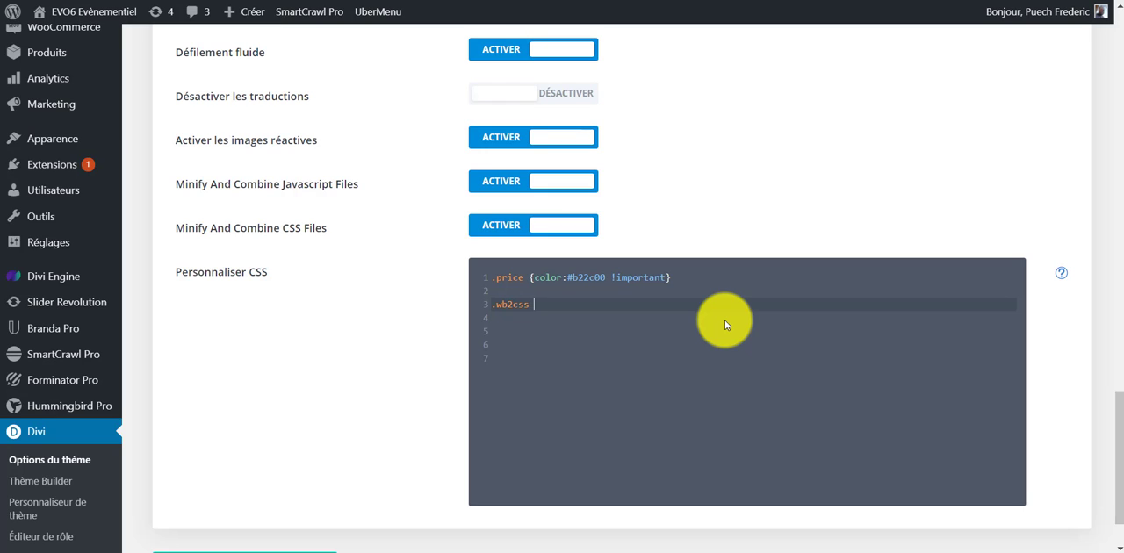
- Complete the .wb2css rule with the declaration background:green; and save the theme options
{"action": "type", "text": "ba"}
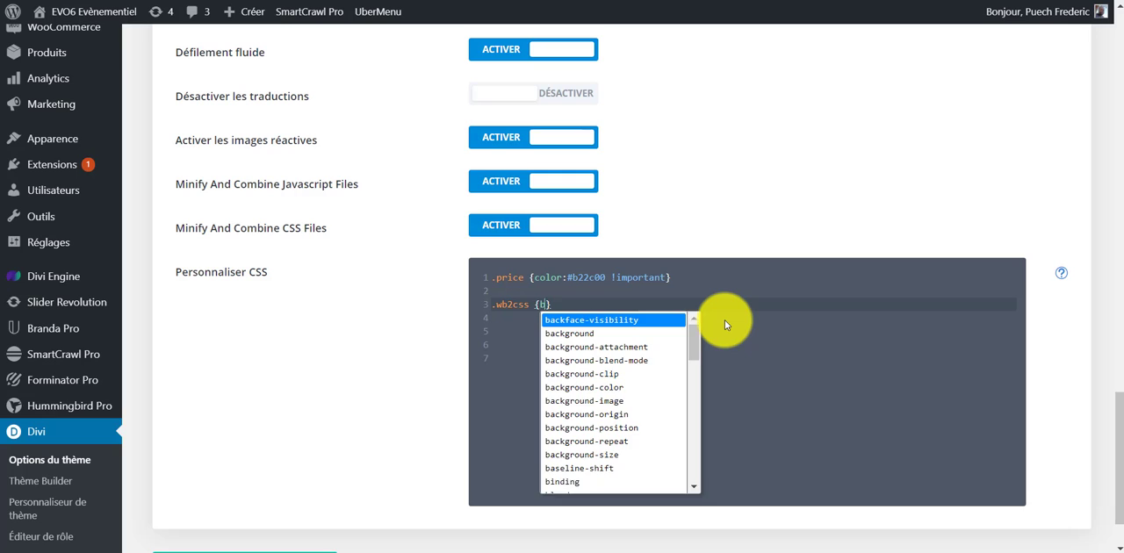
{"action": "key", "text": "Down"}
{"action": "key", "text": "Return"}
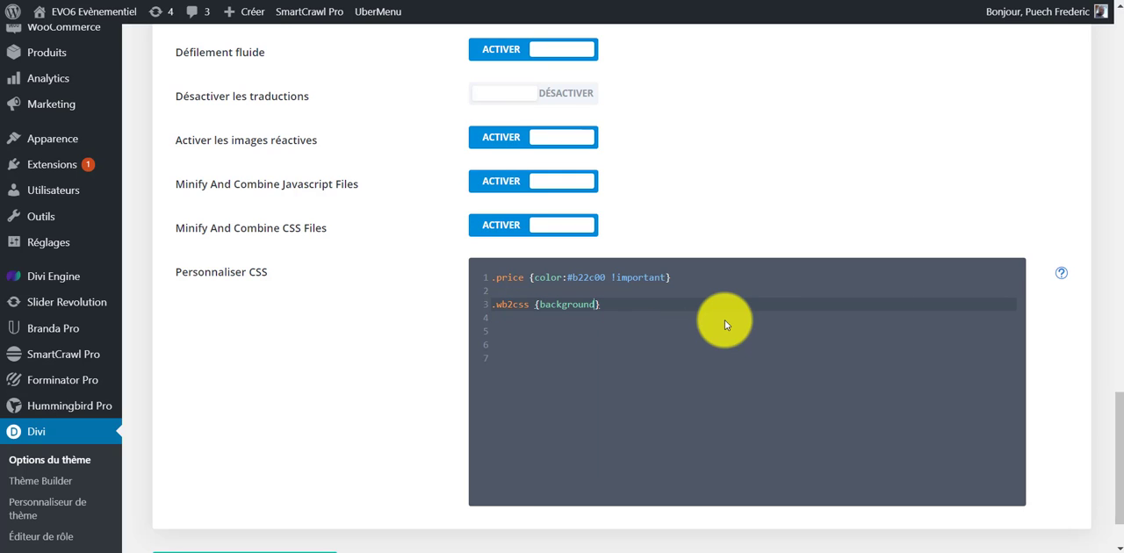
{"action": "type", "text": ":"}
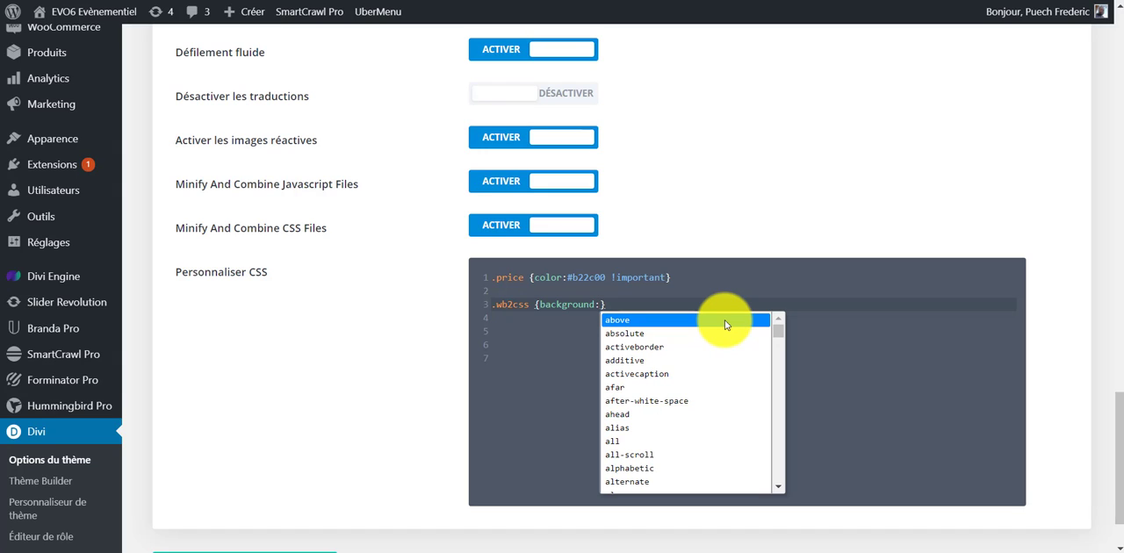
{"action": "type", "text": "gree"}
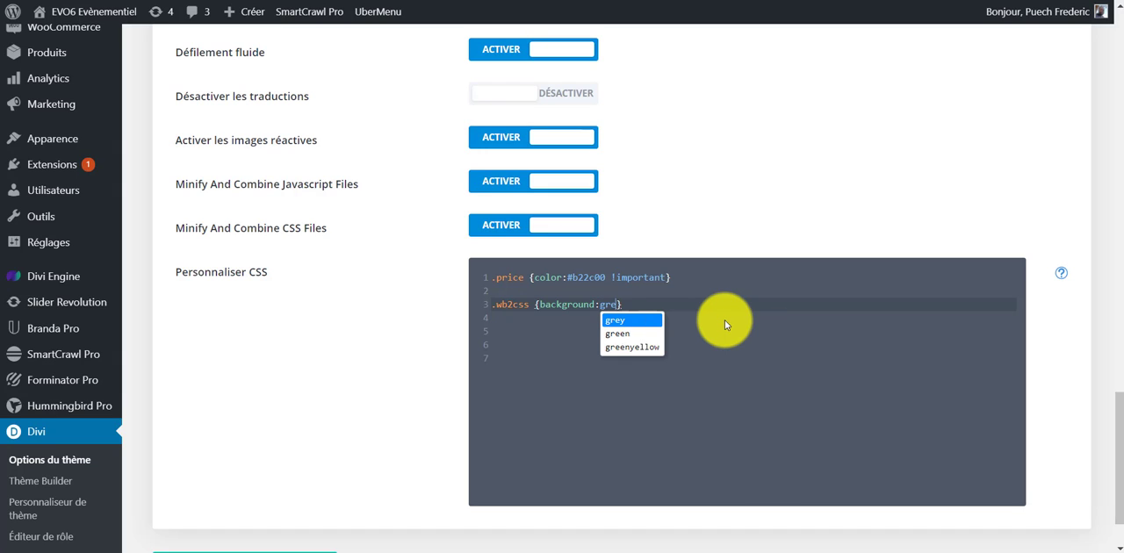
{"action": "key", "text": "Return"}
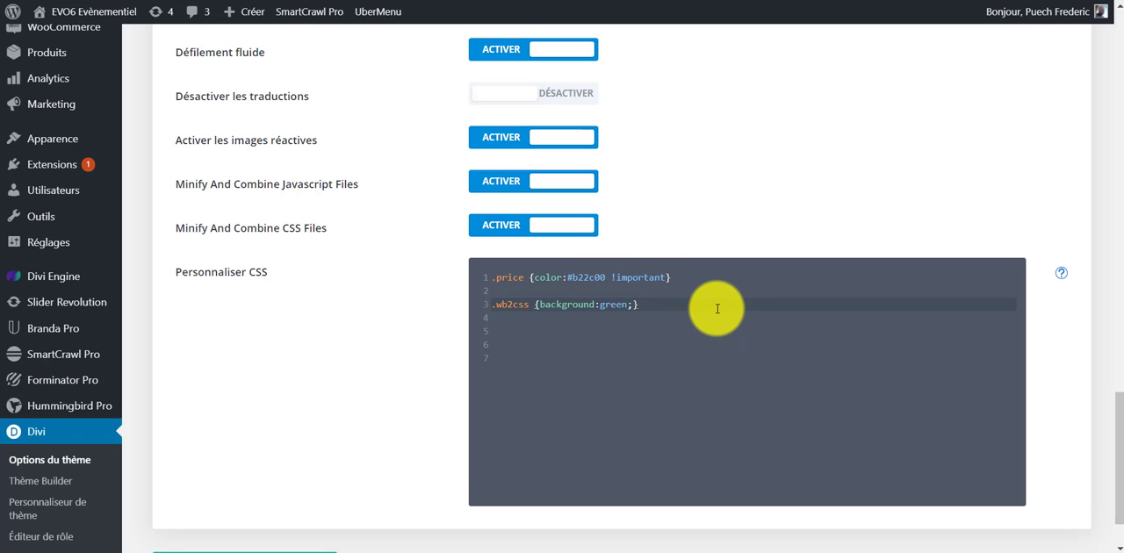
{"action": "scroll", "coordinate": [493, 402], "scroll_direction": "down", "scroll_amount": 1}
{"action": "left_click", "coordinate": [288, 488]}
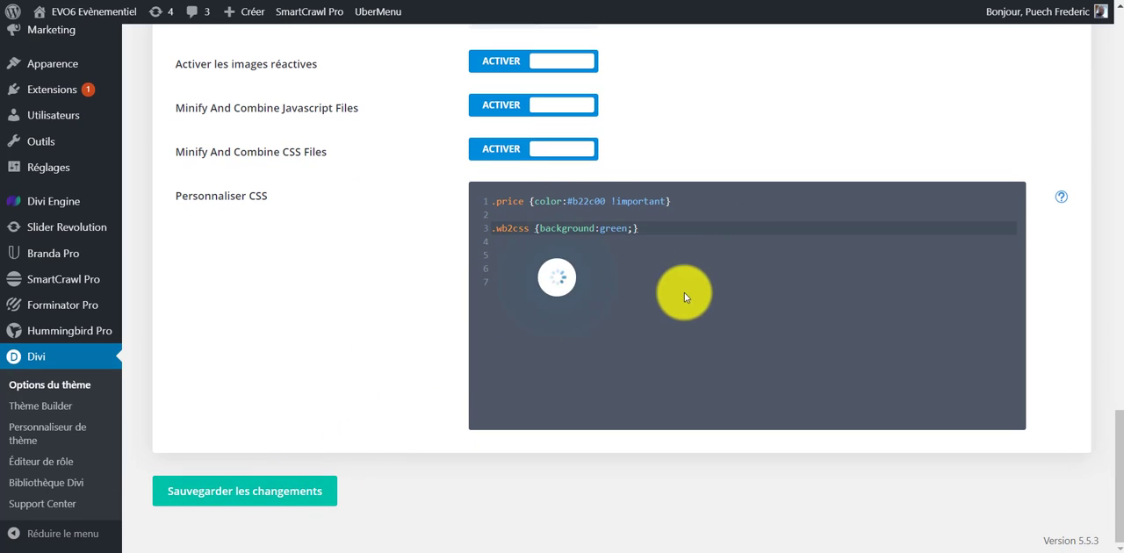
- Open the EVO6 site in a new tab and check the Mon compte item's background
{"action": "scroll", "coordinate": [389, 314], "scroll_direction": "up", "scroll_amount": 3}
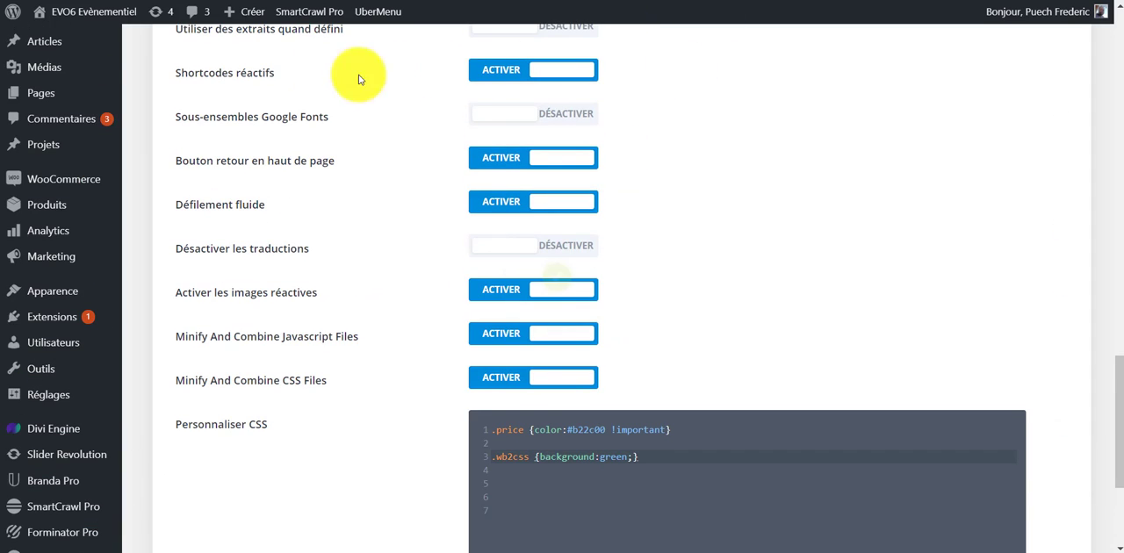
{"action": "mouse_move", "coordinate": [52, 12]}
{"action": "right_click", "coordinate": [80, 39]}
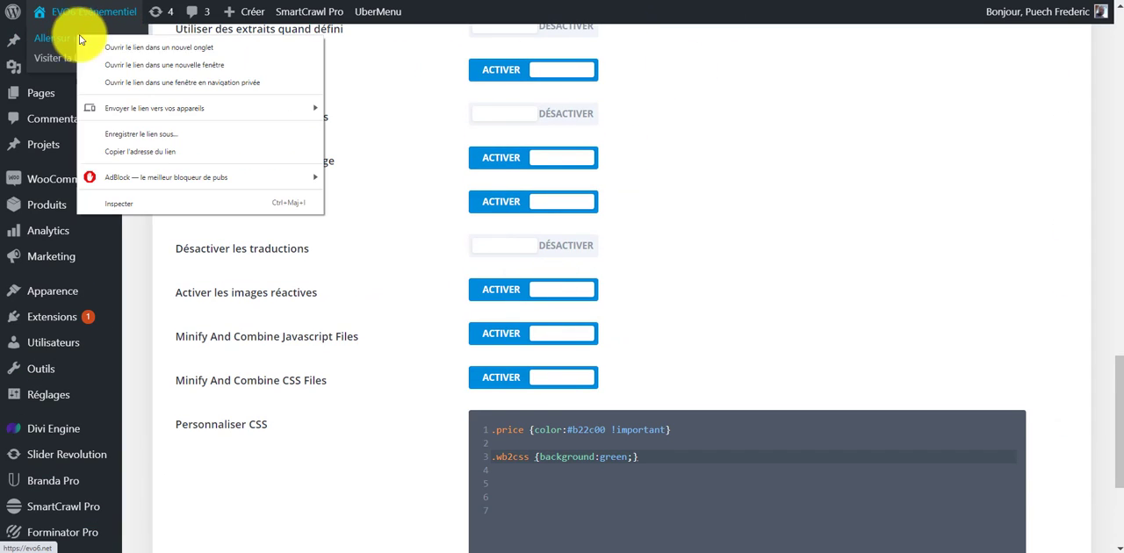
{"action": "left_click", "coordinate": [158, 48]}
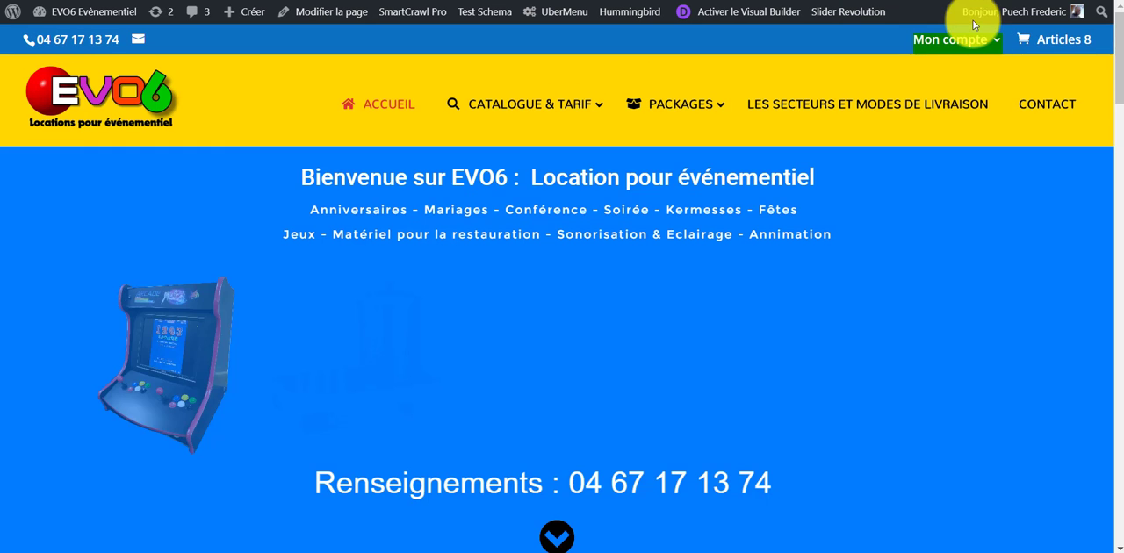
{"action": "mouse_move", "coordinate": [972, 38]}
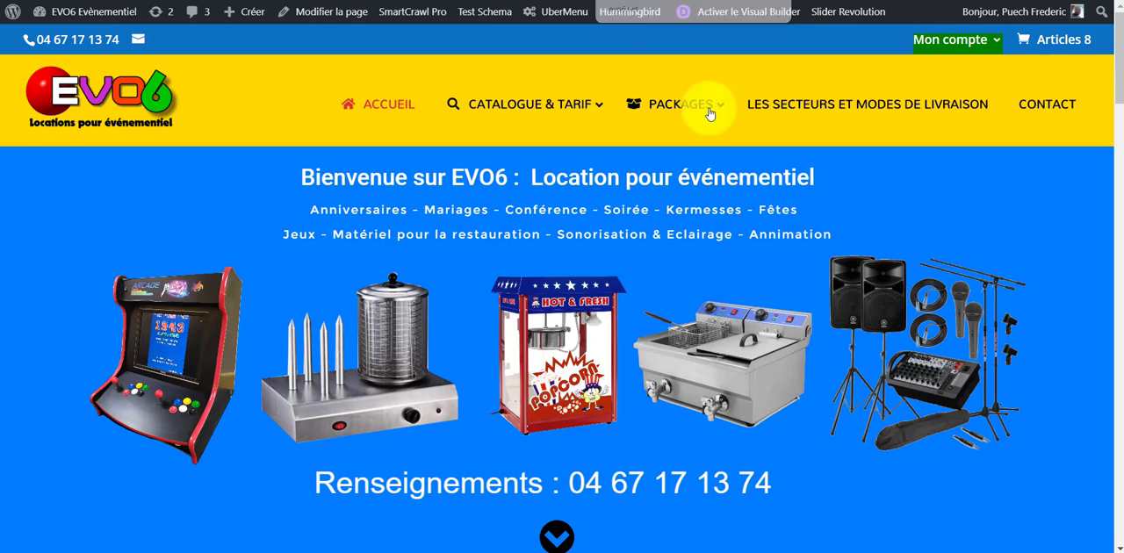
- Replace the .wb2css rule with a .wb2css a rule: padding 10px !important, background #f42800, color #fff !important, border 2px solid #000, border-radius 5px
{"action": "key", "text": "ctrl+shift+Tab"}
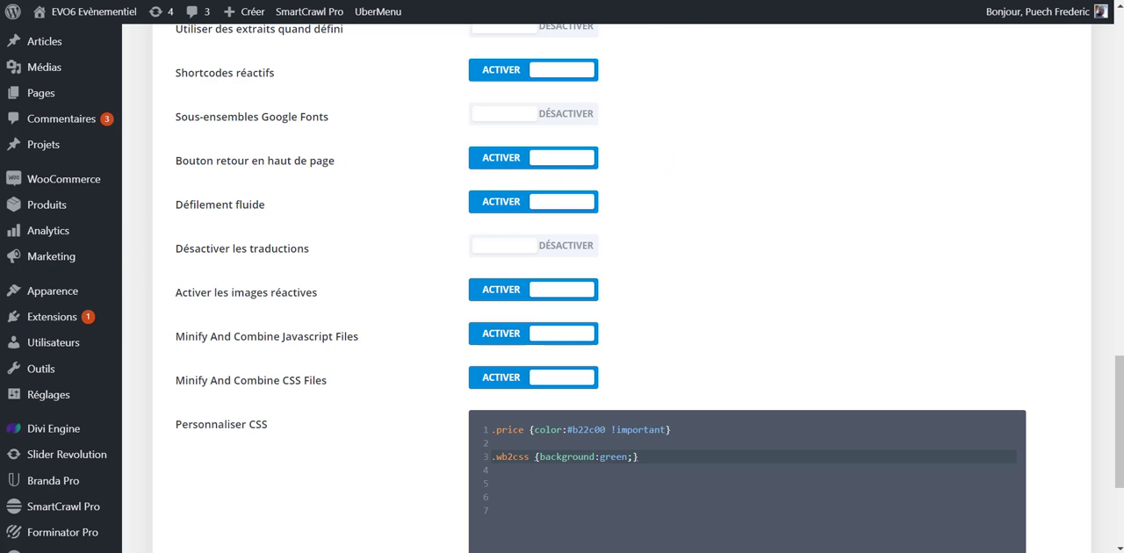
{"action": "left_click", "coordinate": [617, 493]}
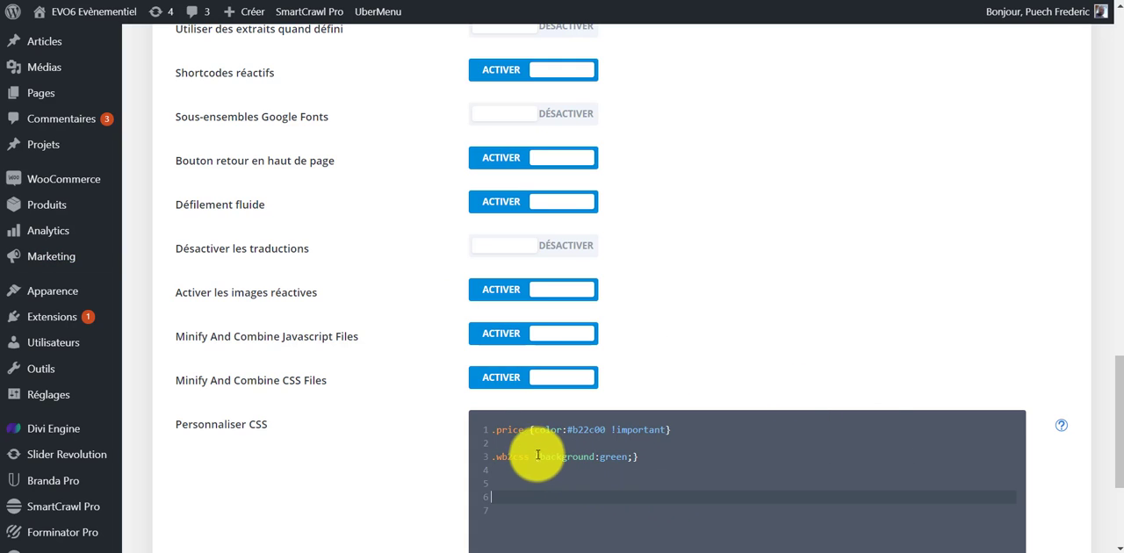
{"action": "left_click_drag", "start_coordinate": [533, 457], "coordinate": [613, 476]}
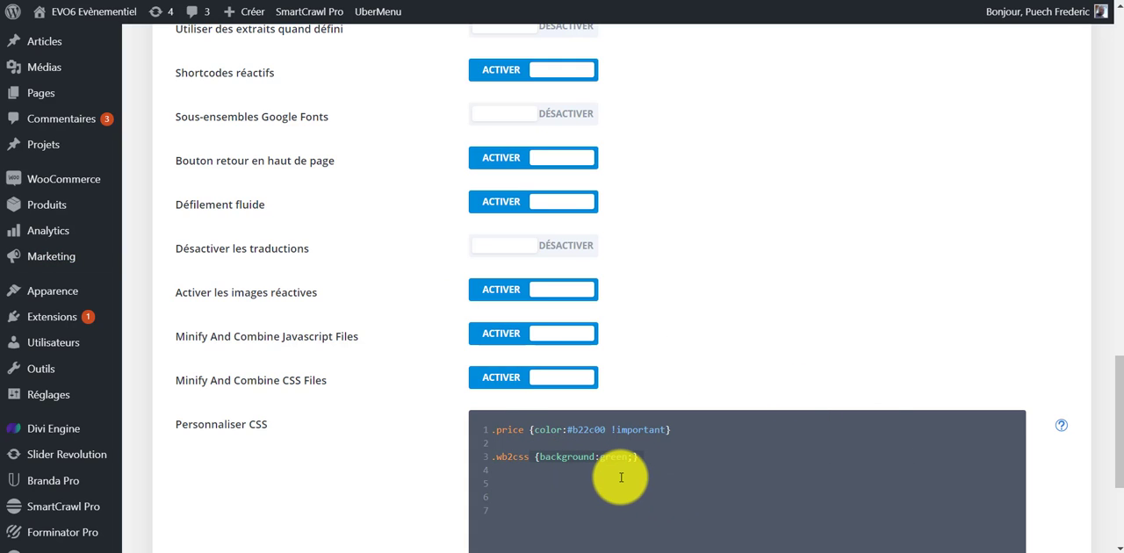
{"action": "type", "text": "a {     padding: 10px !important;     background: #f42800;     color: #fff !important;     border: 2px solid #000;     border-radius: 5px; }"}
{"action": "scroll", "coordinate": [597, 446], "scroll_direction": "down", "scroll_amount": 1}
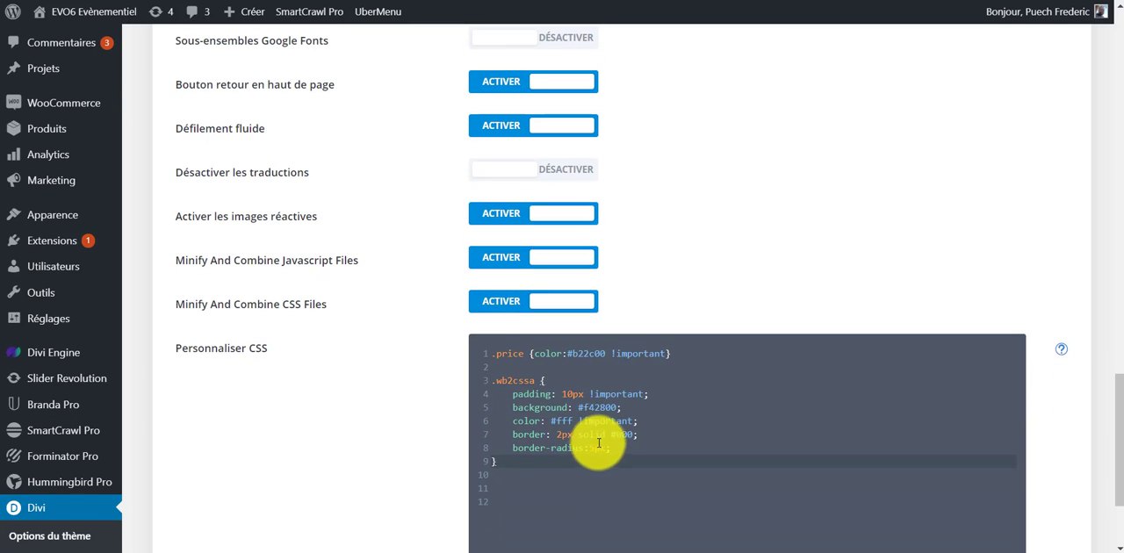
{"action": "left_click", "coordinate": [533, 379]}
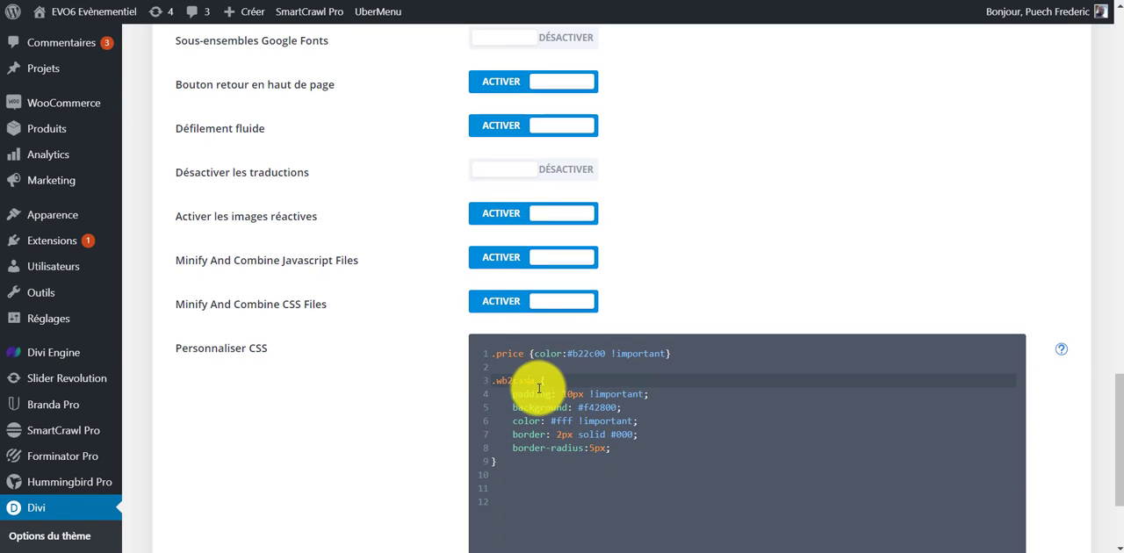
{"action": "left_click", "coordinate": [672, 407]}
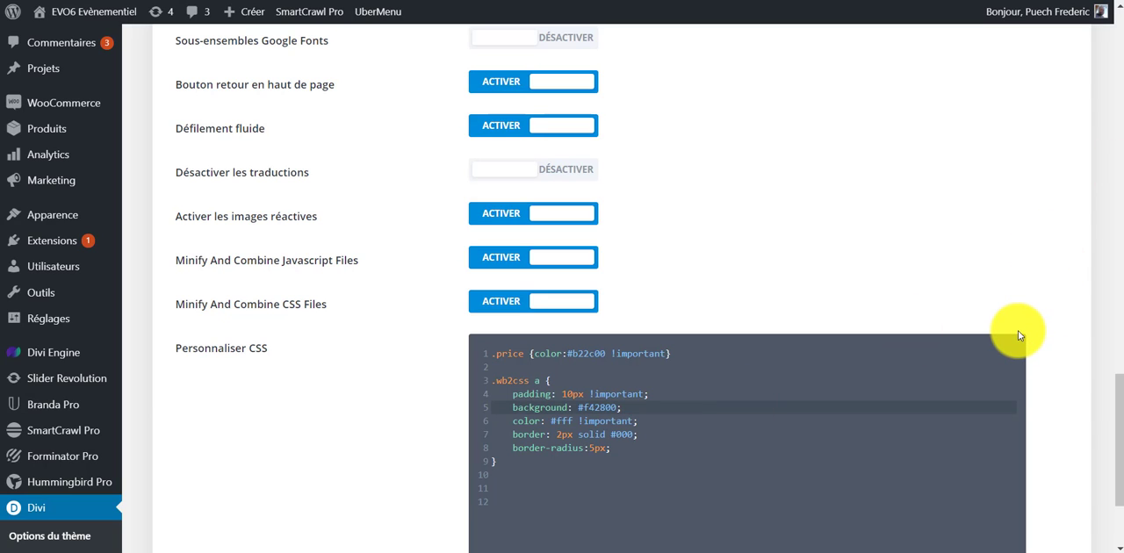
- Save the theme options and check the Mon compte item on the reloaded site
{"action": "scroll", "coordinate": [1023, 323], "scroll_direction": "down", "scroll_amount": 2}
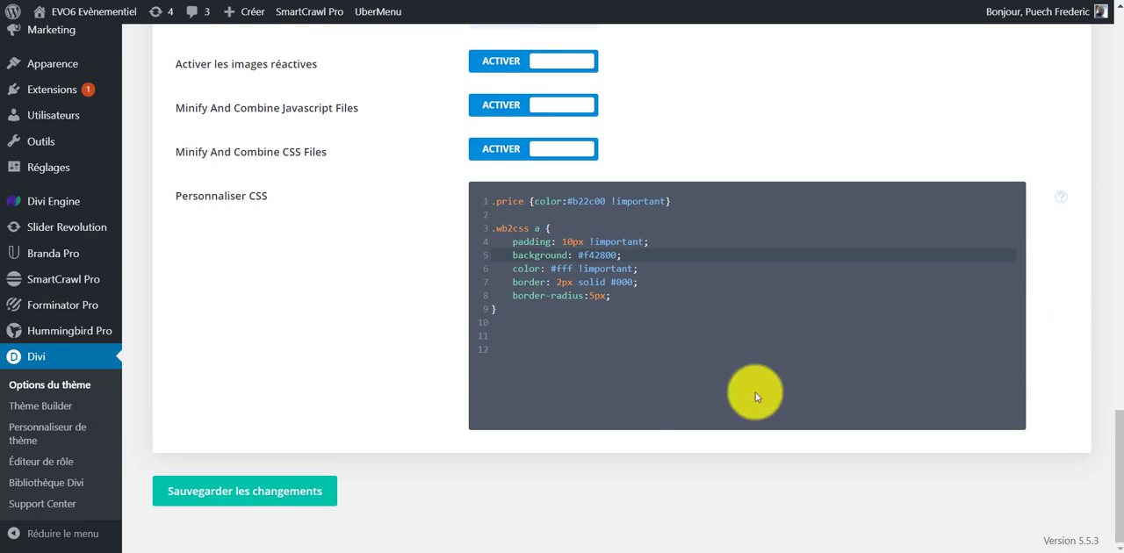
{"action": "left_click", "coordinate": [255, 489]}
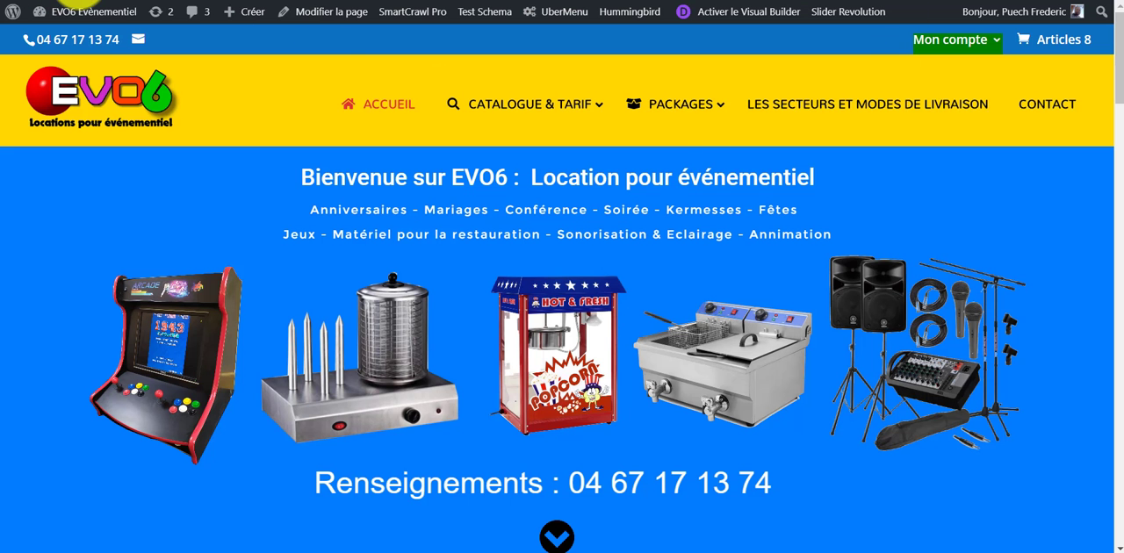
{"action": "left_click", "coordinate": [979, 103]}
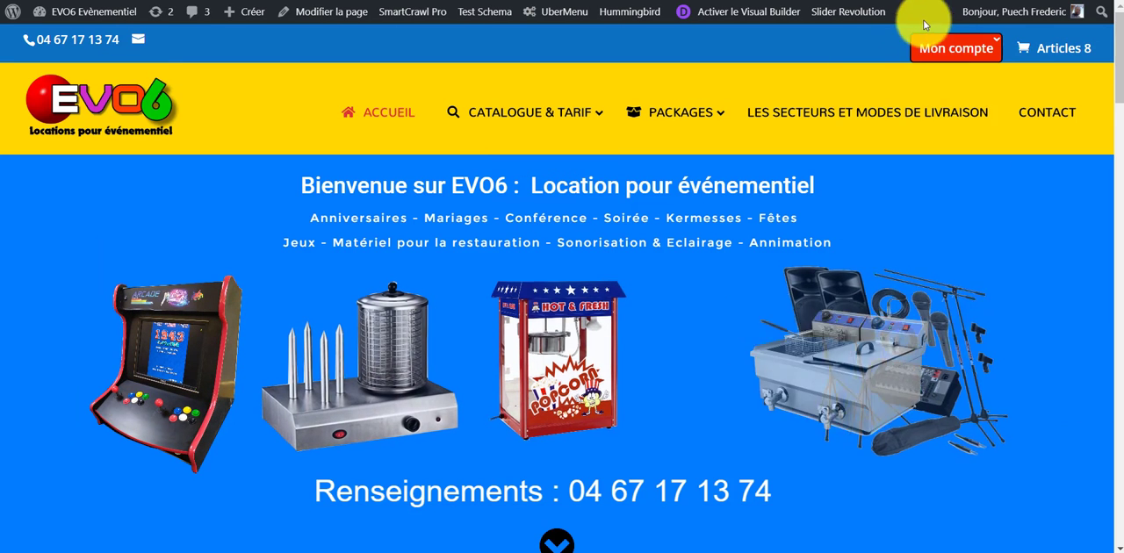
{"action": "mouse_move", "coordinate": [966, 45]}
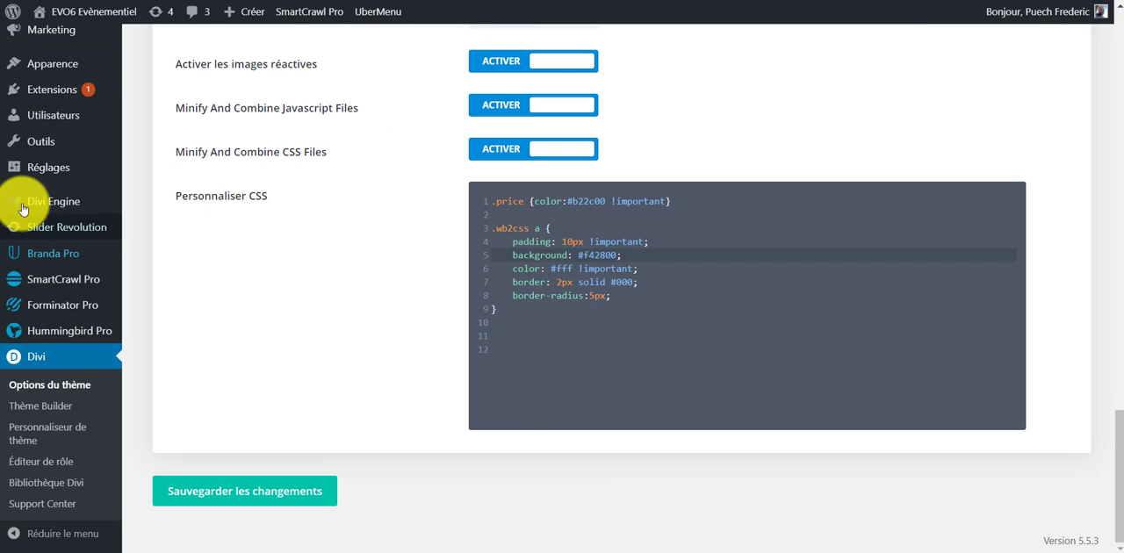
- Go from the Divi theme options back to the WordPress menu editor
{"action": "scroll", "coordinate": [26, 202], "scroll_direction": "up", "scroll_amount": 3}
{"action": "scroll", "coordinate": [61, 206], "scroll_direction": "up", "scroll_amount": 1}
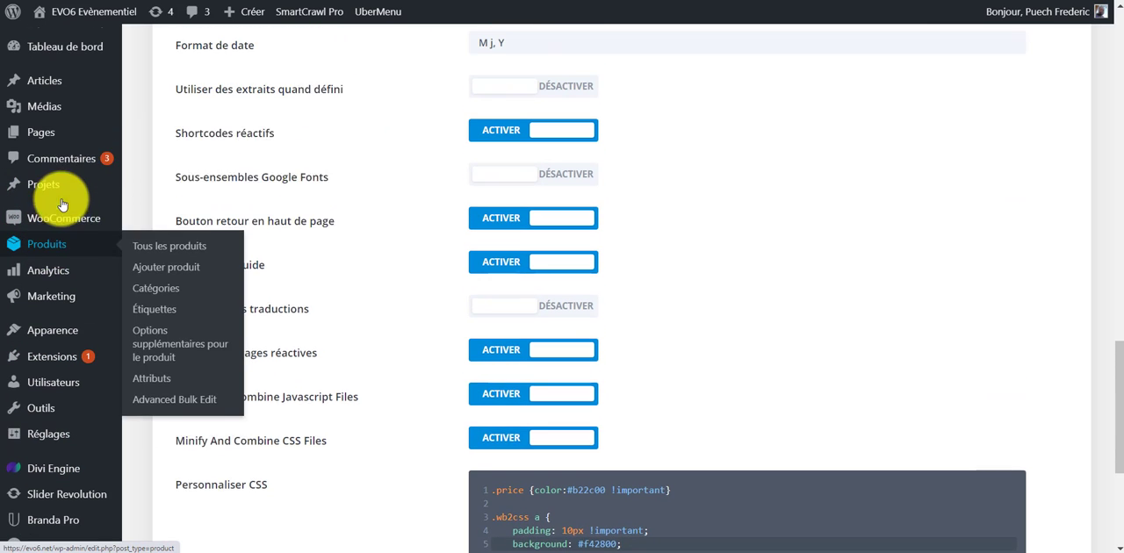
{"action": "scroll", "coordinate": [70, 208], "scroll_direction": "down", "scroll_amount": 1}
{"action": "mouse_move", "coordinate": [71, 291]}
{"action": "mouse_move", "coordinate": [75, 253]}
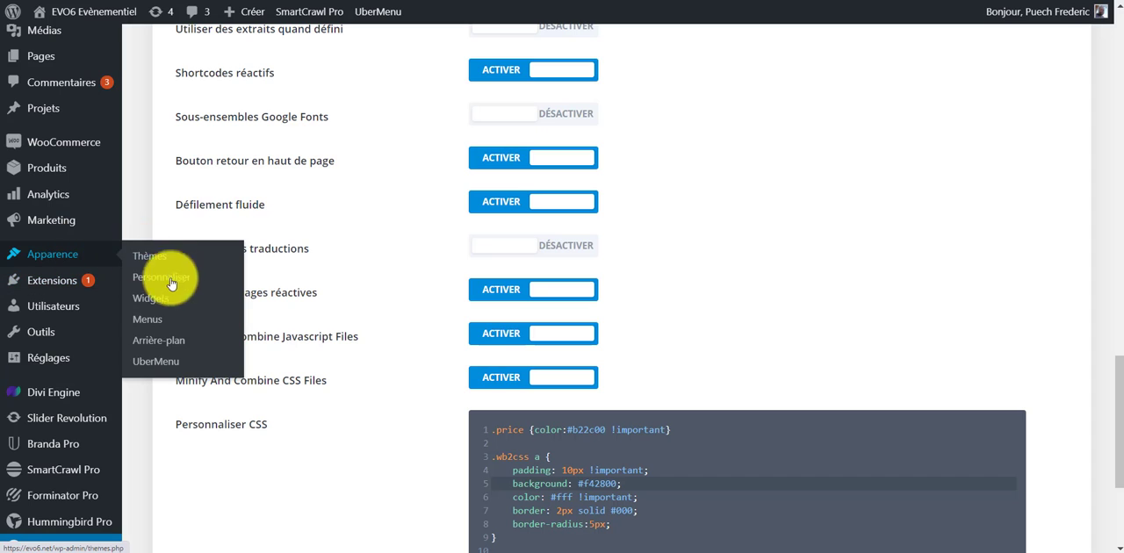
{"action": "left_click", "coordinate": [147, 320]}
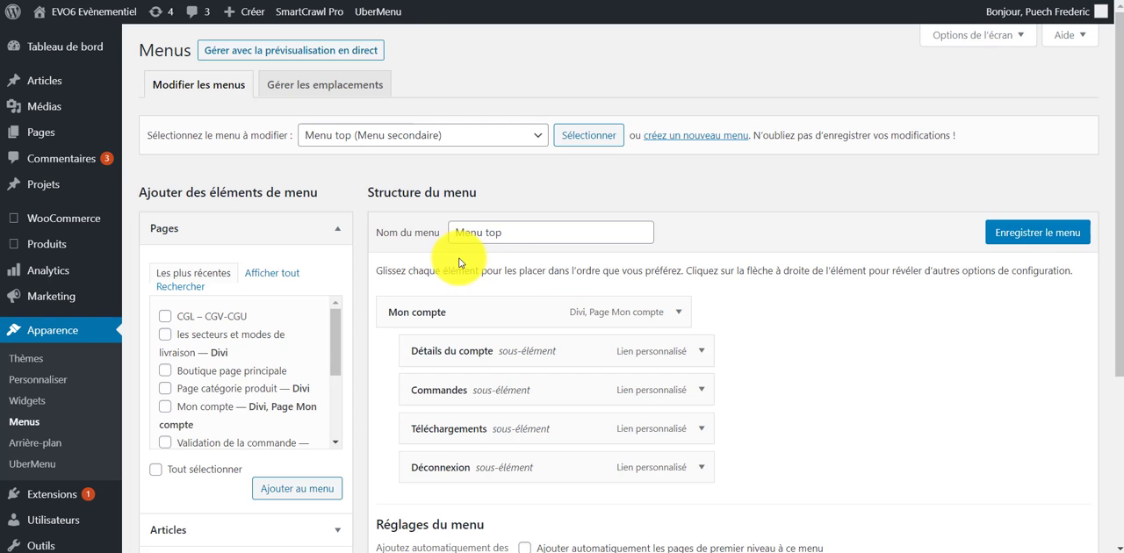
- Expand the Commandes sub-item of Menu top and go to its Classes CSS field
{"action": "scroll", "coordinate": [514, 228], "scroll_direction": "down", "scroll_amount": 1}
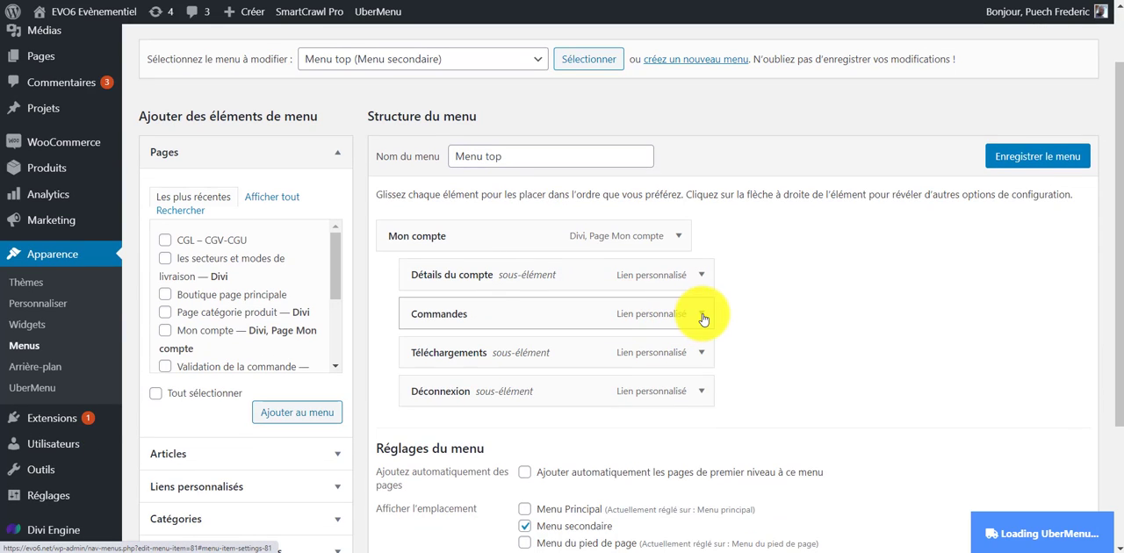
{"action": "left_click", "coordinate": [702, 315]}
{"action": "scroll", "coordinate": [534, 289], "scroll_direction": "down", "scroll_amount": 2}
{"action": "left_click", "coordinate": [450, 299]}
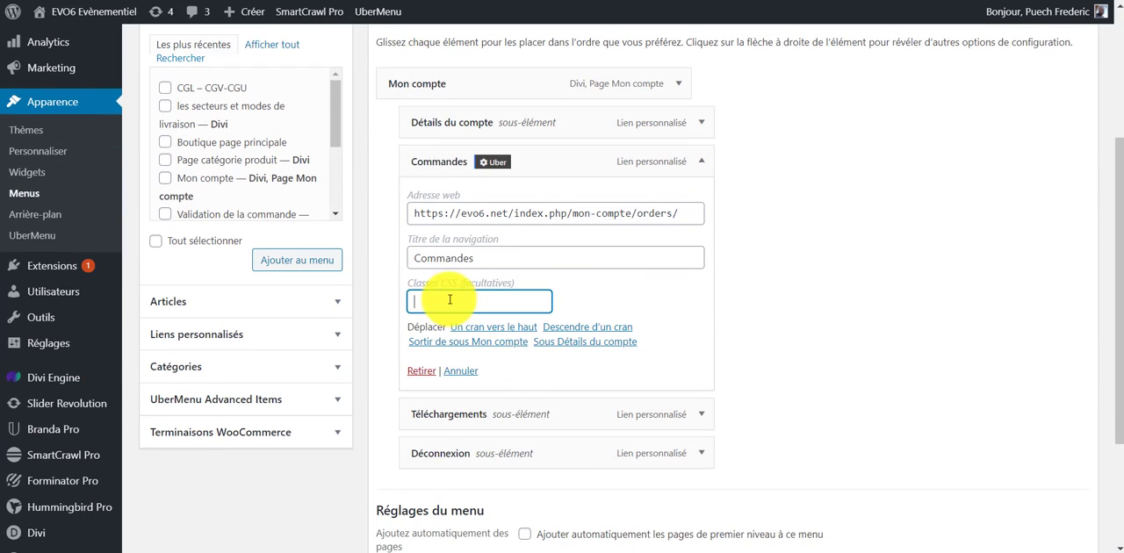
- Show the screen options and examine the Classes CSS setting among the advanced menu properties
{"action": "scroll", "coordinate": [966, 290], "scroll_direction": "up", "scroll_amount": 3}
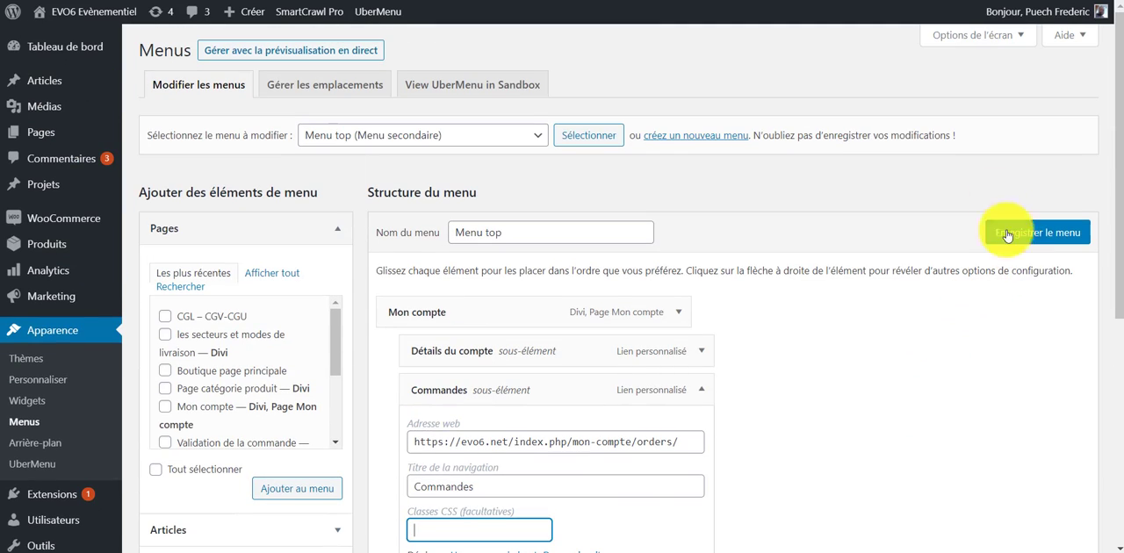
{"action": "left_click", "coordinate": [1004, 37]}
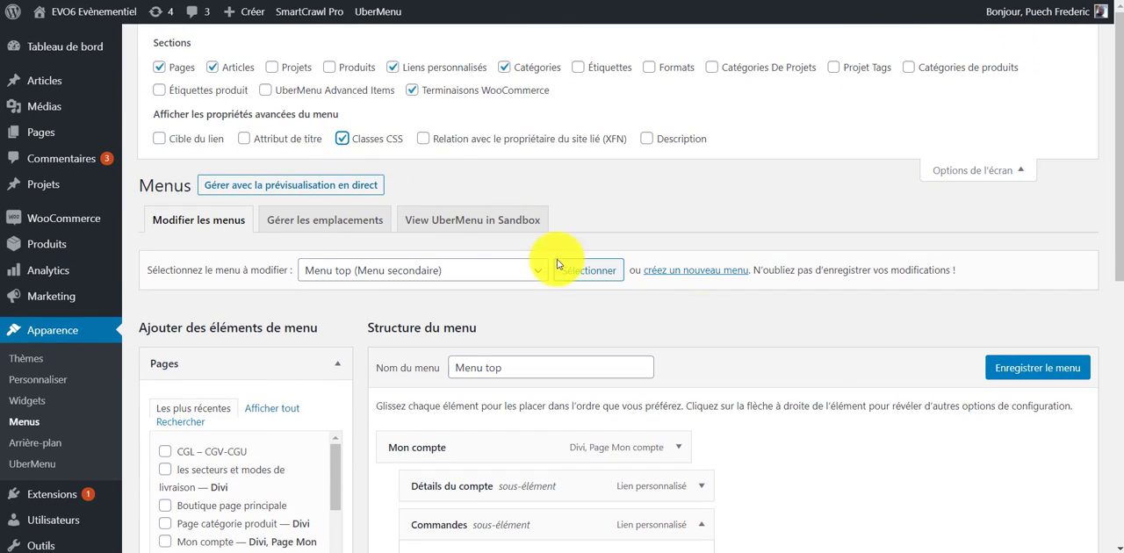
{"action": "left_click", "coordinate": [777, 326]}
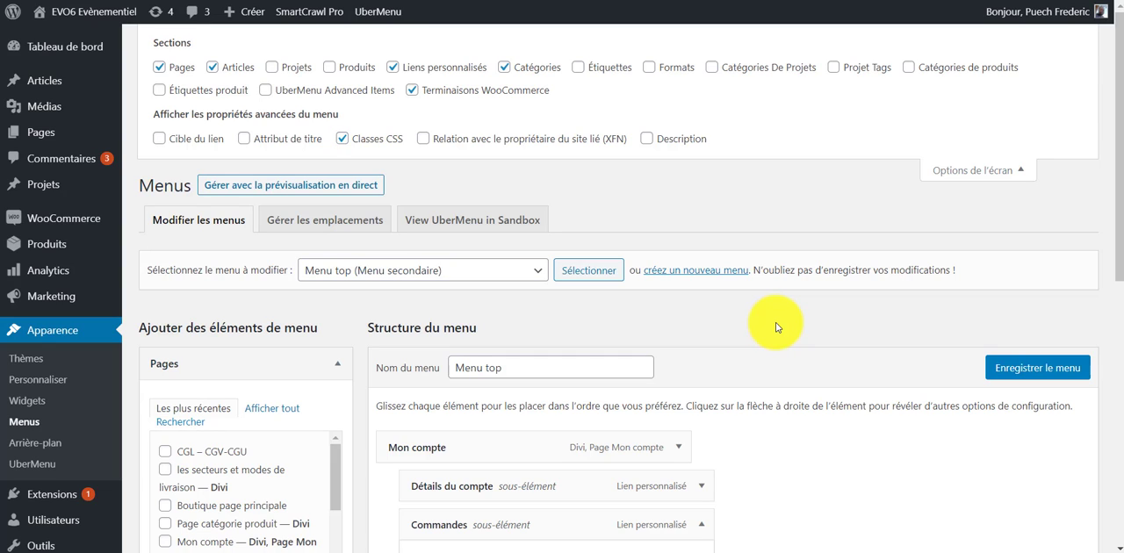